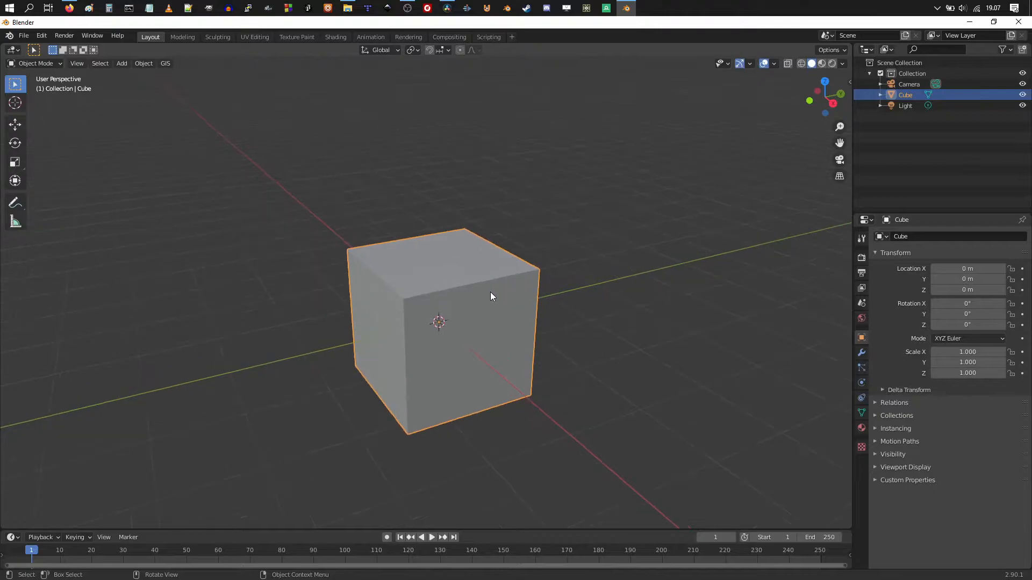
Stretch the default cube along the global Y axis to a scale of about 3.88.
middle_drag(490, 292, 473, 287)
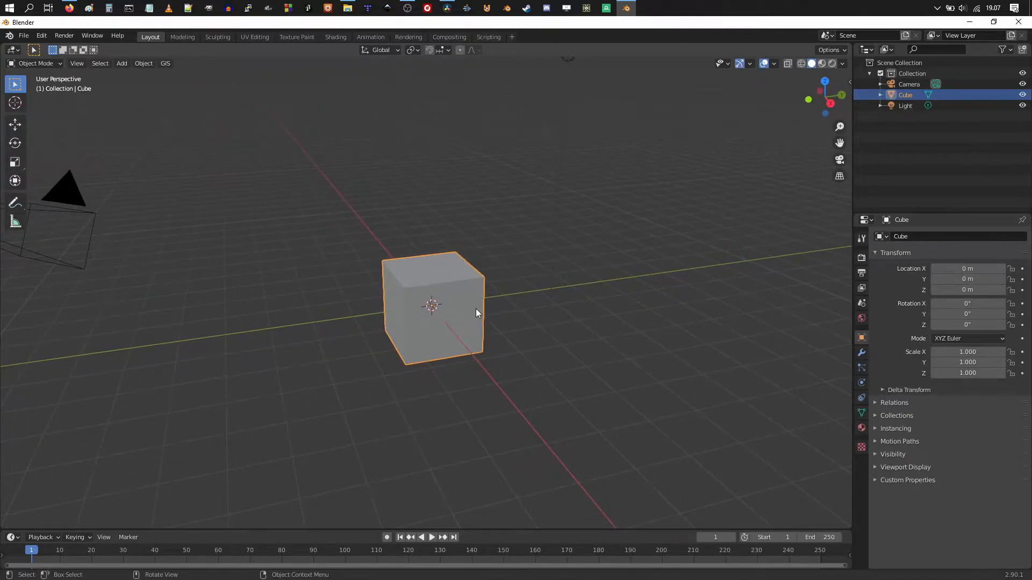
key(s)
key(y)
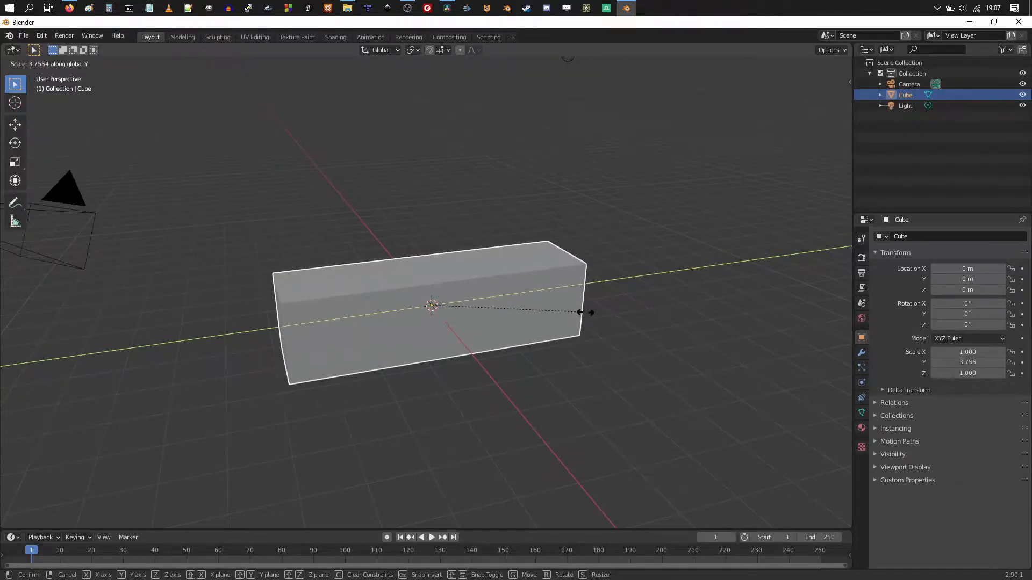
click(590, 307)
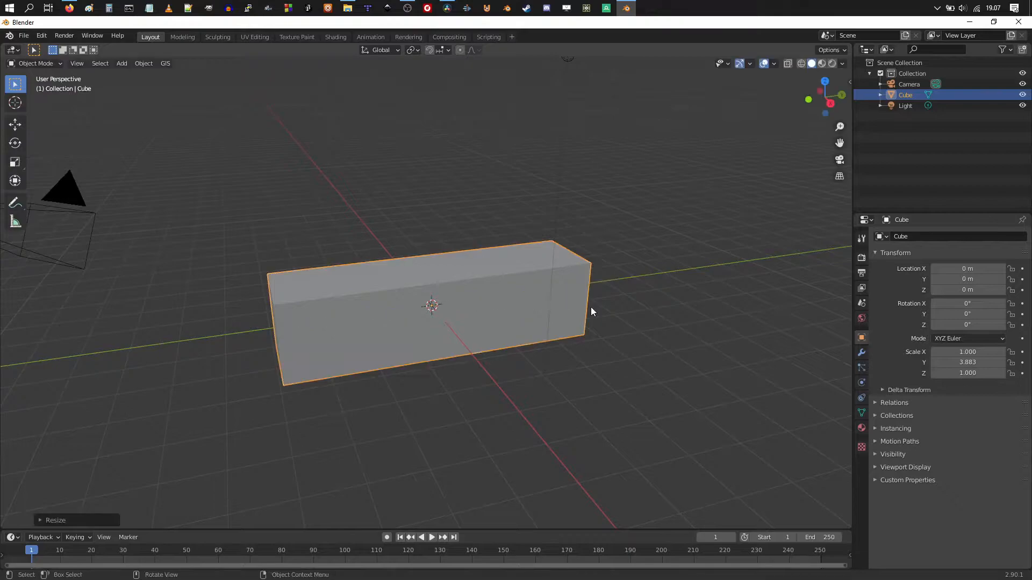
In Edit Mode, extrude the block's top face in place and scale the new face along Y to about 0.25.
middle_drag(566, 317, 475, 321)
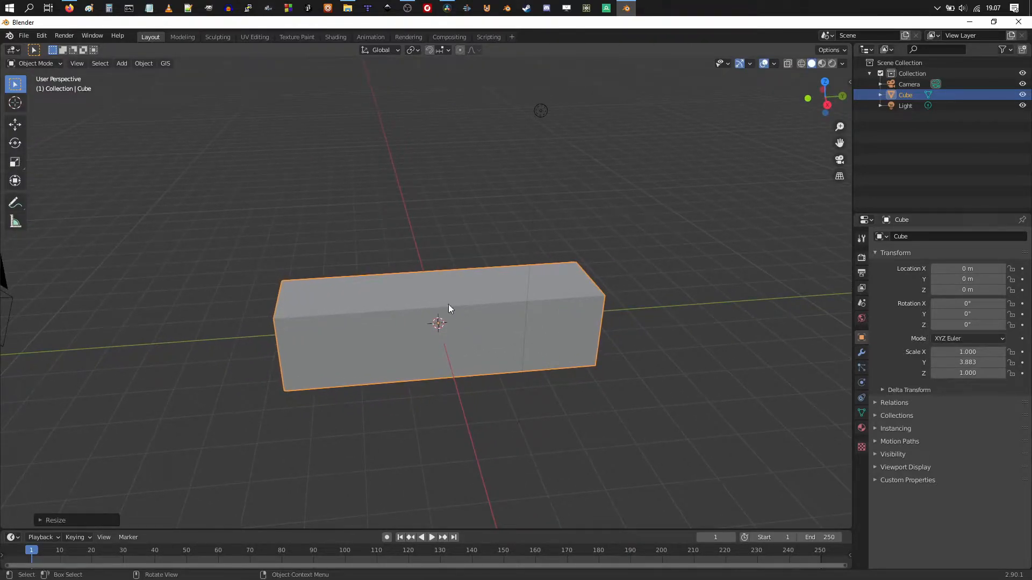
click(38, 63)
click(35, 87)
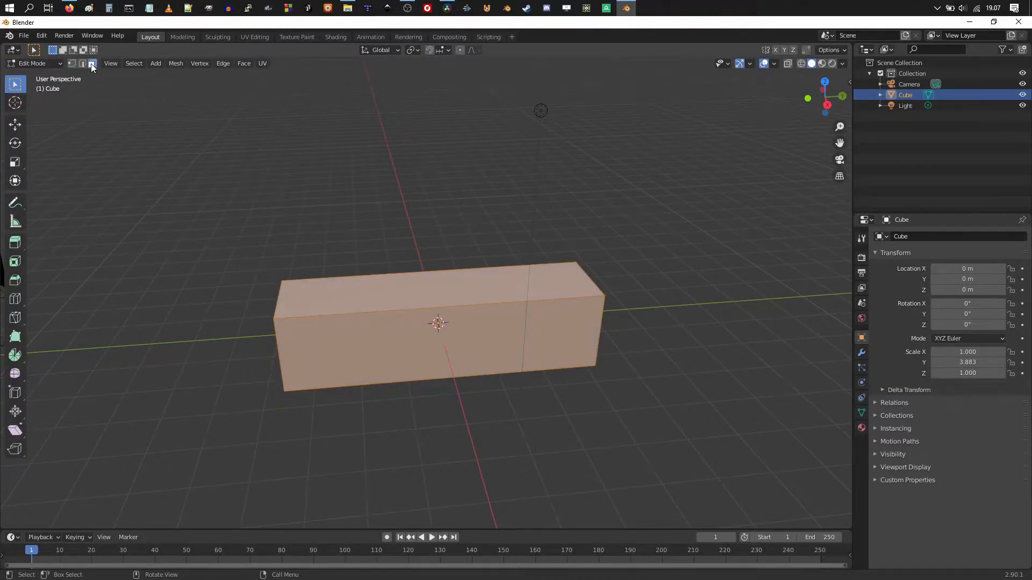
click(430, 285)
middle_drag(430, 284, 495, 289)
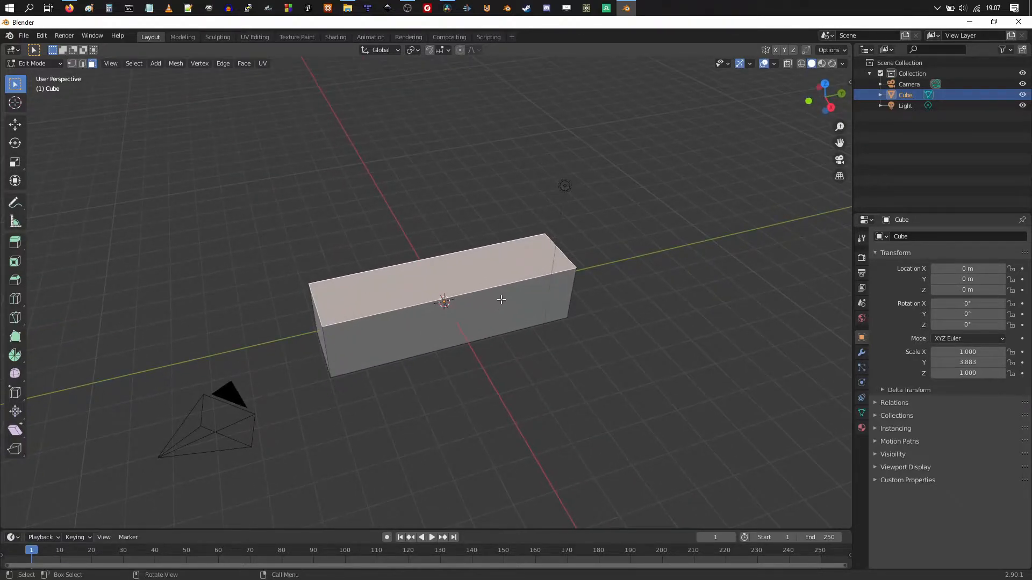
key(e)
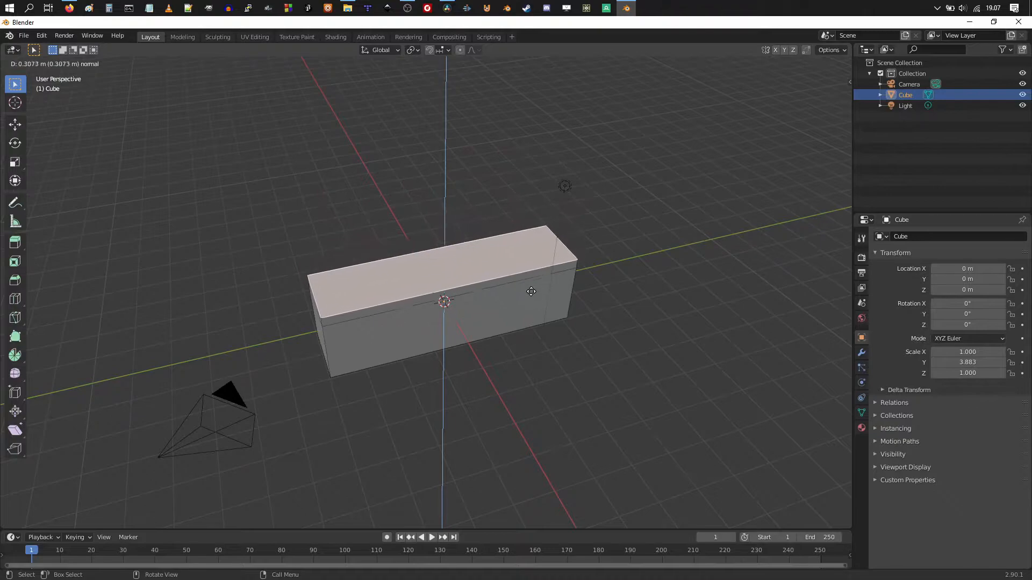
right_click(508, 226)
middle_drag(529, 289, 601, 294)
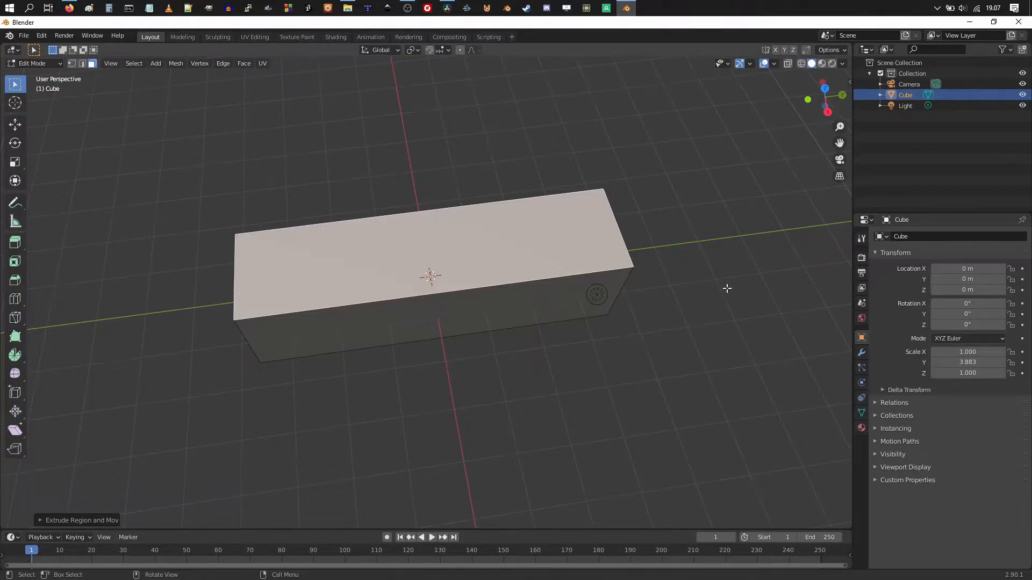
key(s)
key(y)
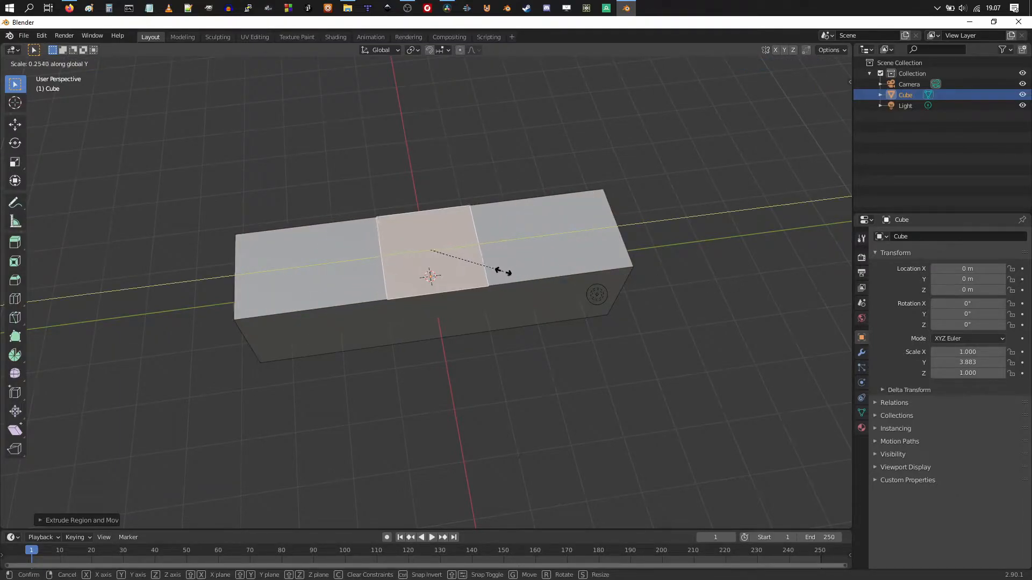
click(503, 272)
Extrude the middle top face upward into a tall block and return to Object Mode.
middle_drag(502, 272, 545, 321)
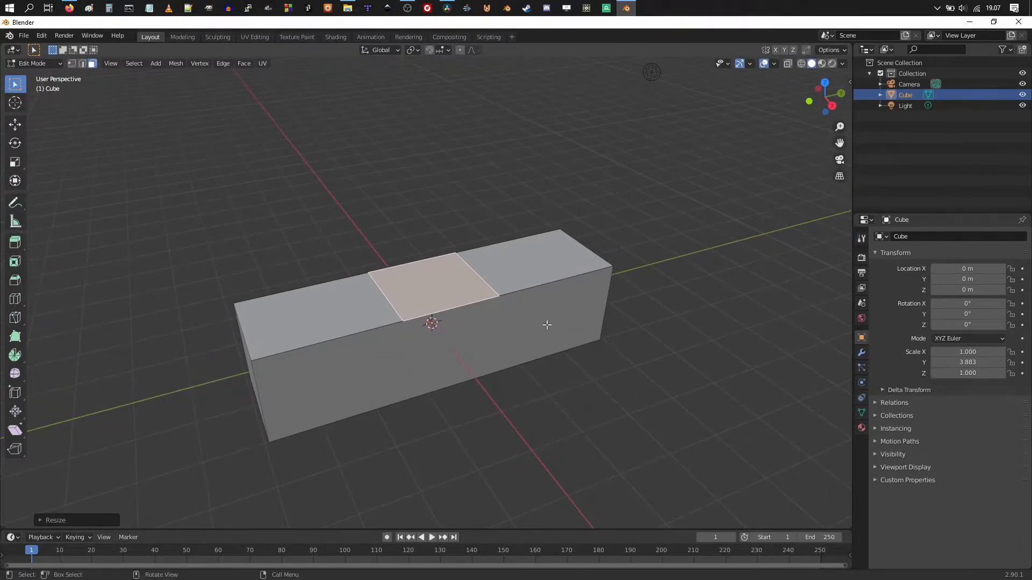
key(e)
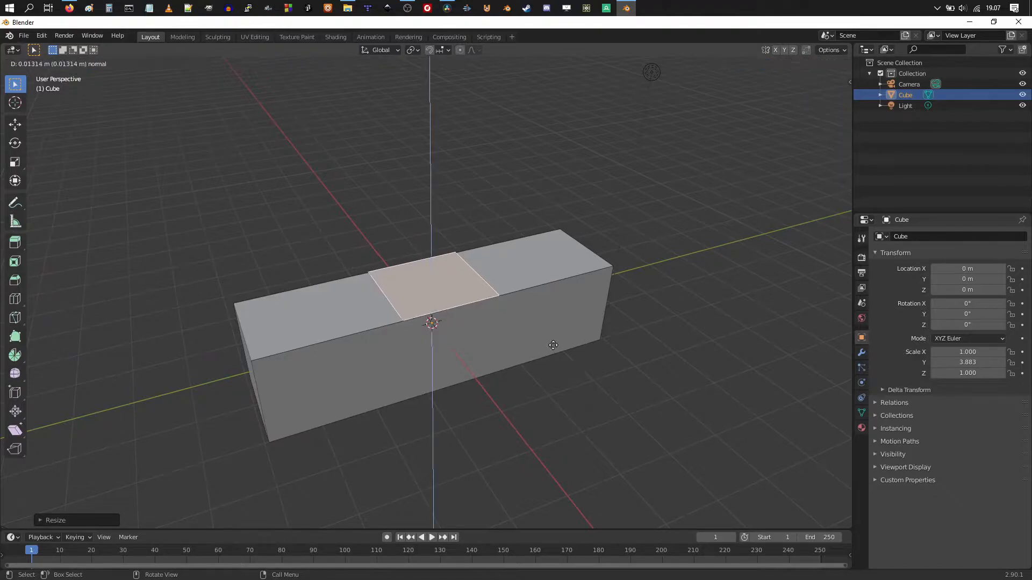
click(558, 210)
middle_drag(523, 276, 470, 290)
scroll(515, 287, down, 3)
key(Tab)
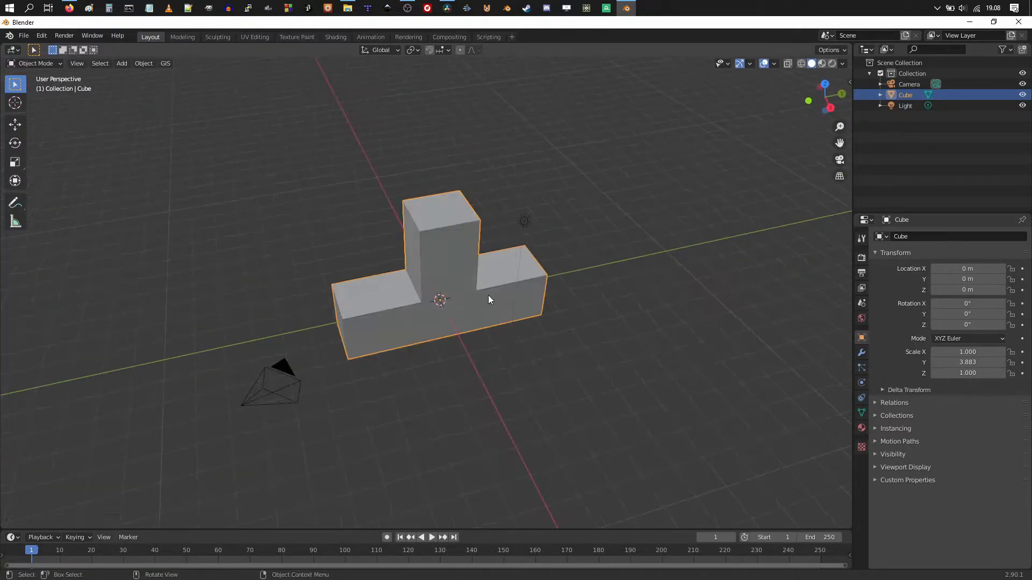
Add a plane mesh at the origin and scale it uniformly to about 7.18.
click(37, 63)
click(46, 64)
key(shift+a)
mouse_move(453, 319)
click(493, 321)
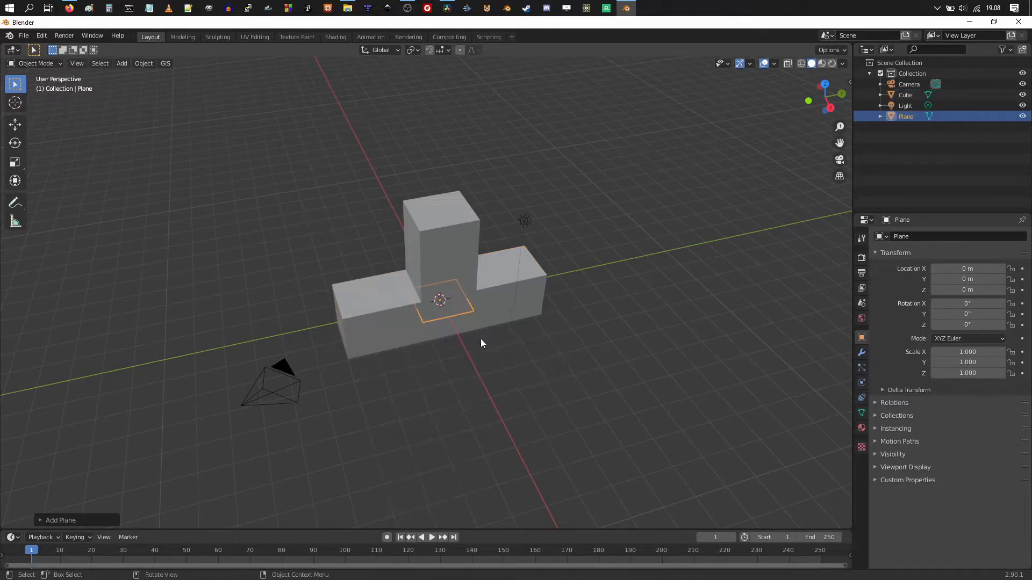
key(s)
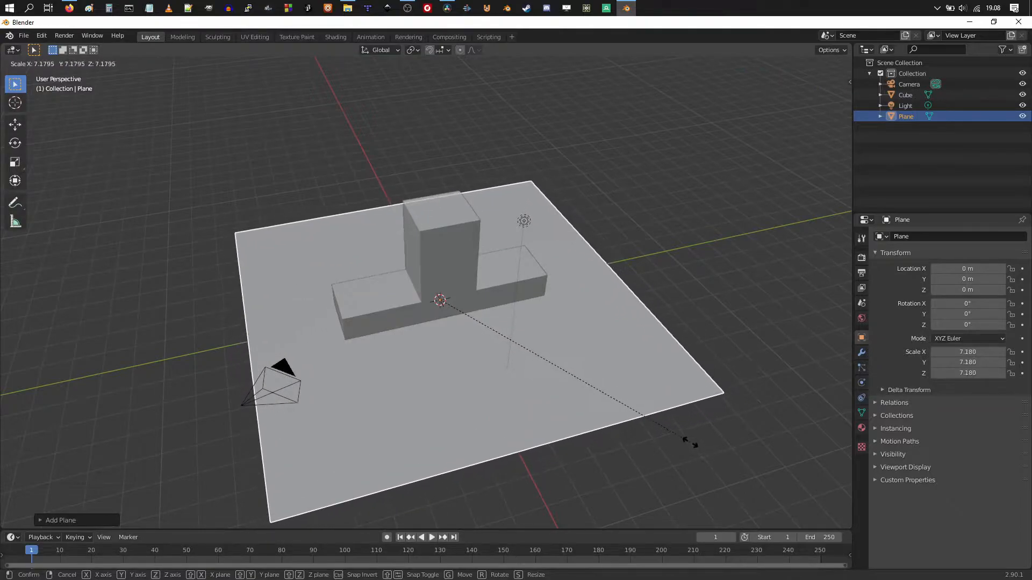
click(690, 442)
Raise the plane along Z to about 6.99 m, above the block.
key(g)
key(z)
click(598, 218)
Subdivide the plane in Edit Mode with 20 cuts.
middle_drag(571, 268, 512, 231)
click(58, 67)
click(51, 92)
middle_drag(410, 160, 417, 177)
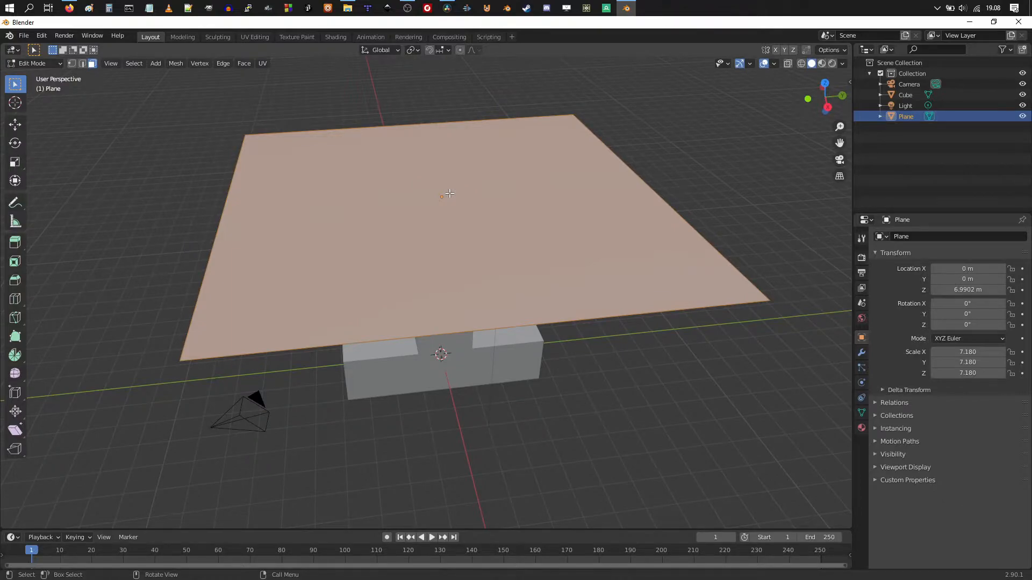
key(F3)
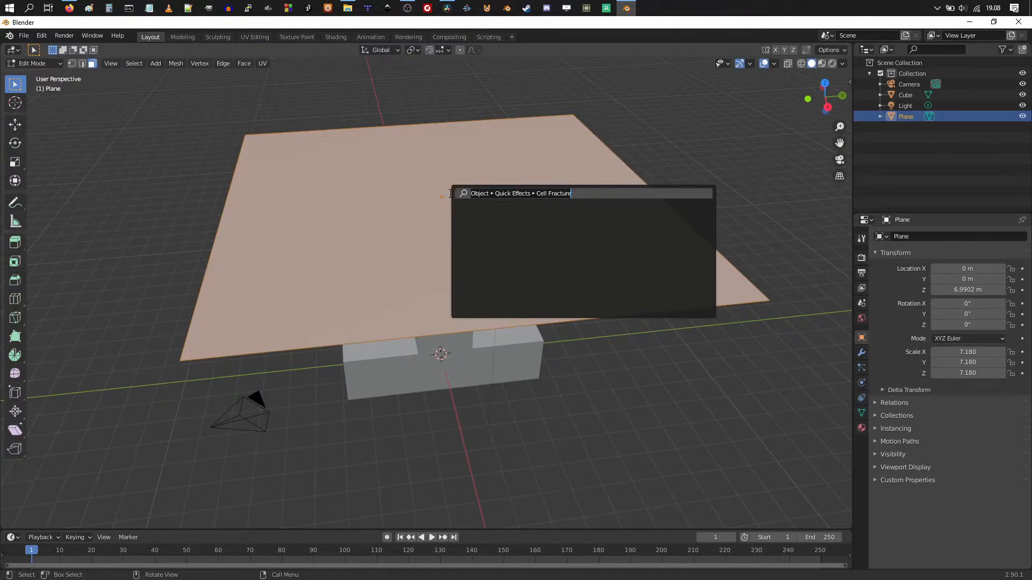
text(subd)
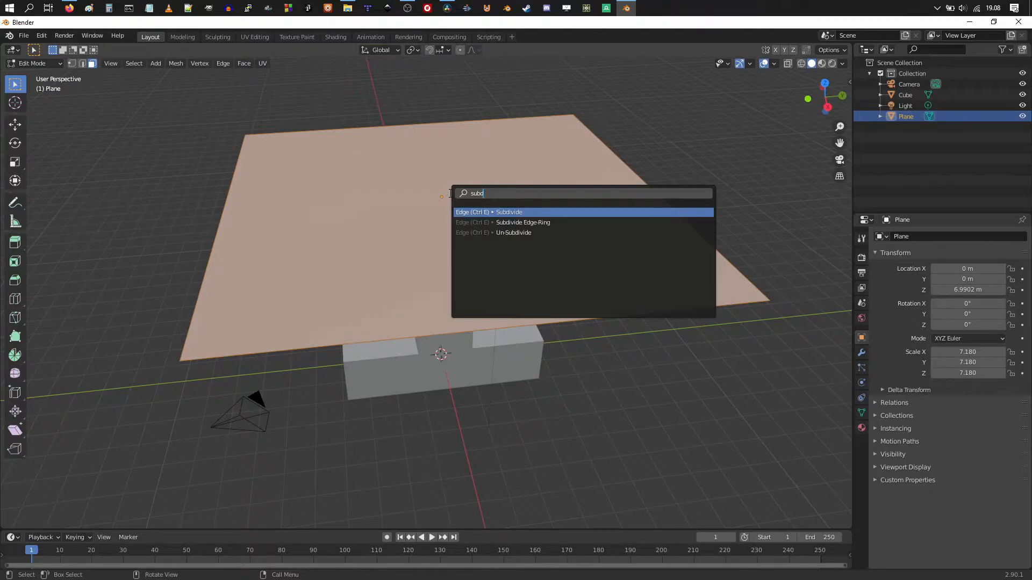
click(519, 213)
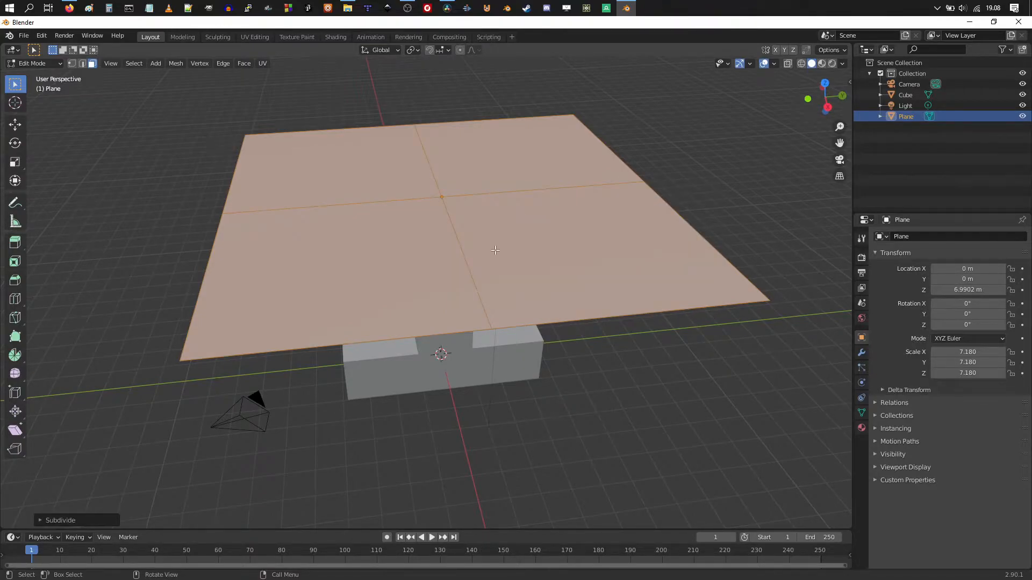
click(40, 520)
click(138, 443)
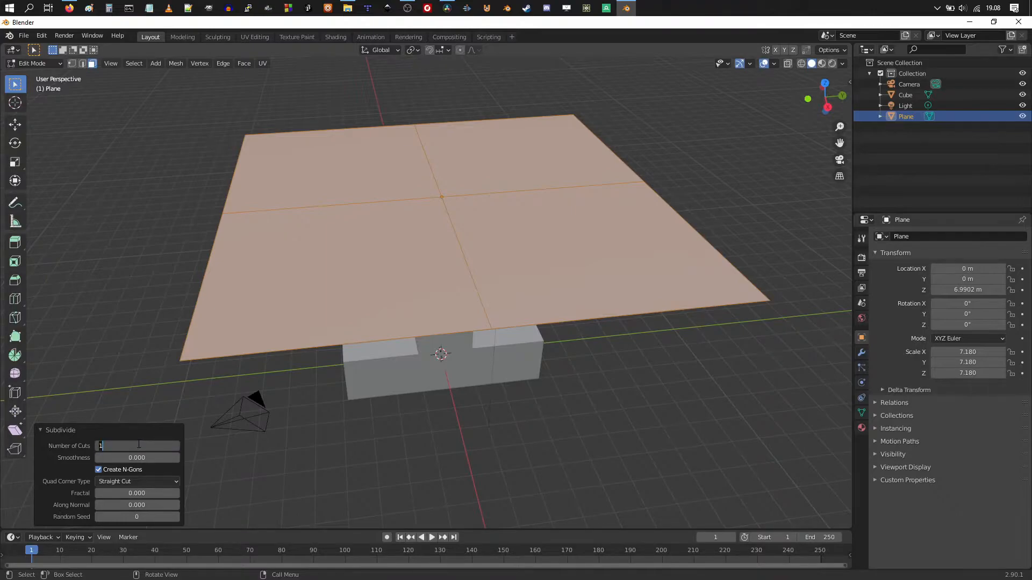
text(20)
key(Return)
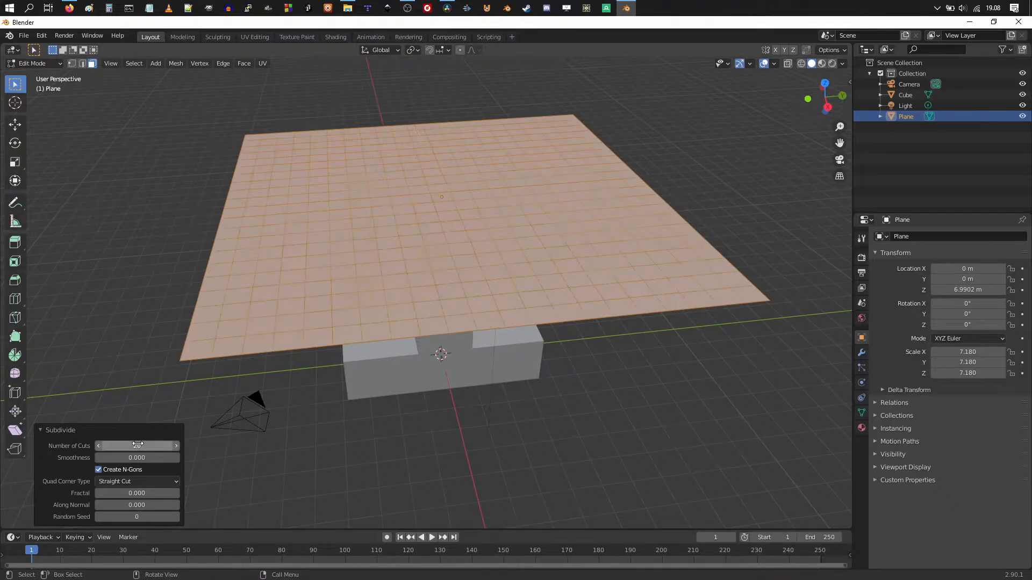
Show the subdivided plane from the top viewpoint in wireframe shading.
middle_drag(469, 295, 524, 289)
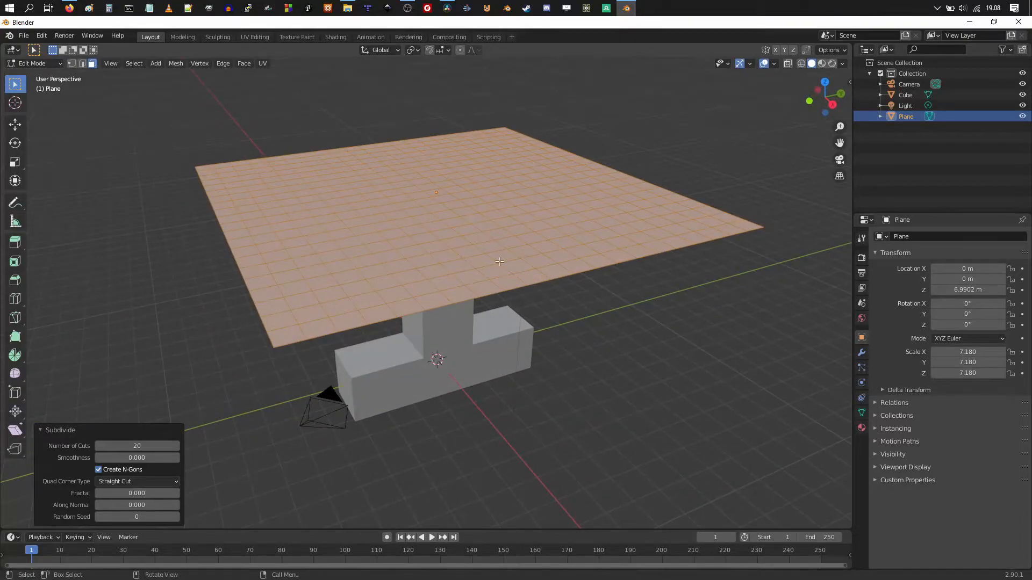
click(107, 68)
mouse_move(169, 188)
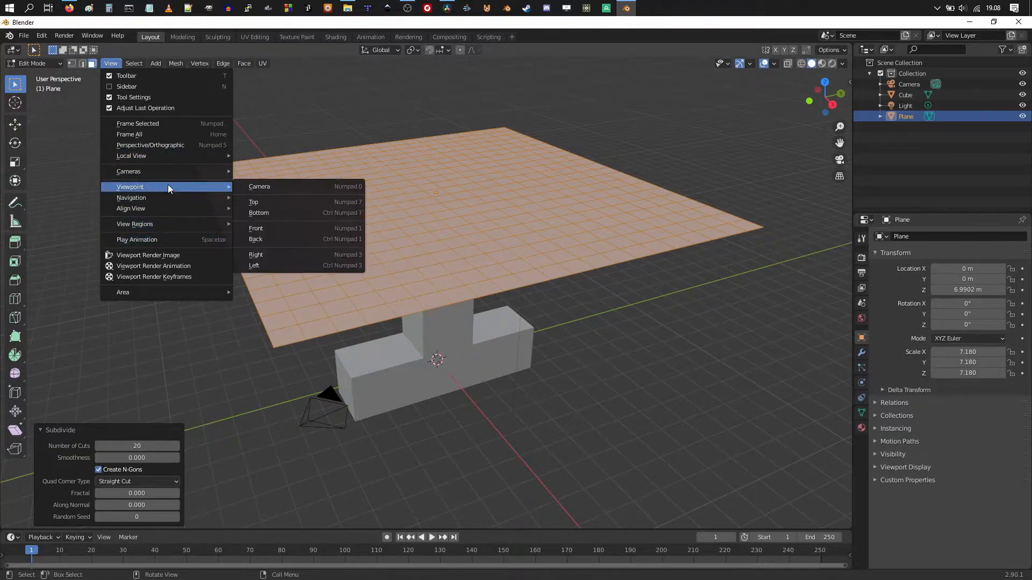
click(289, 204)
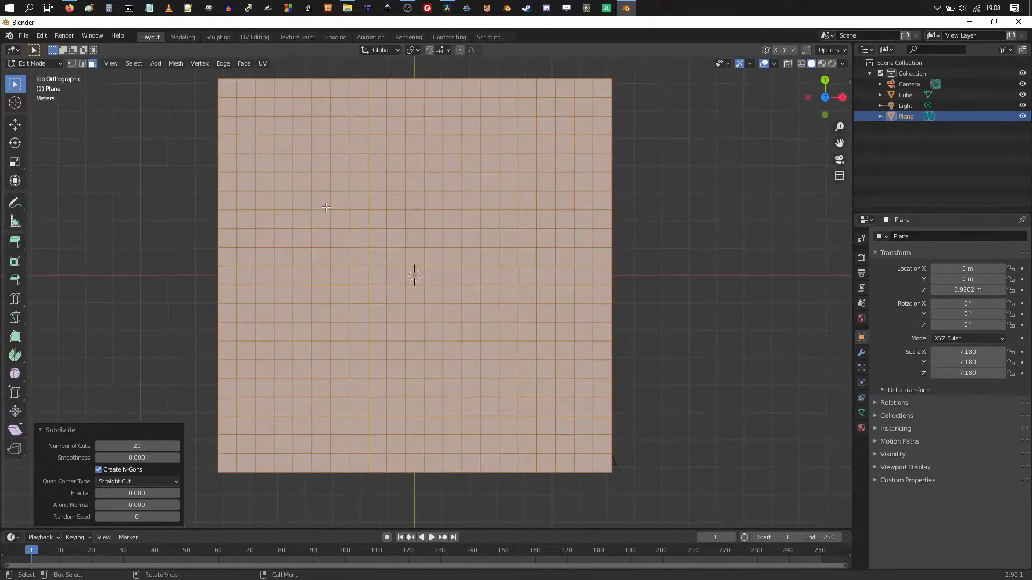
key(z)
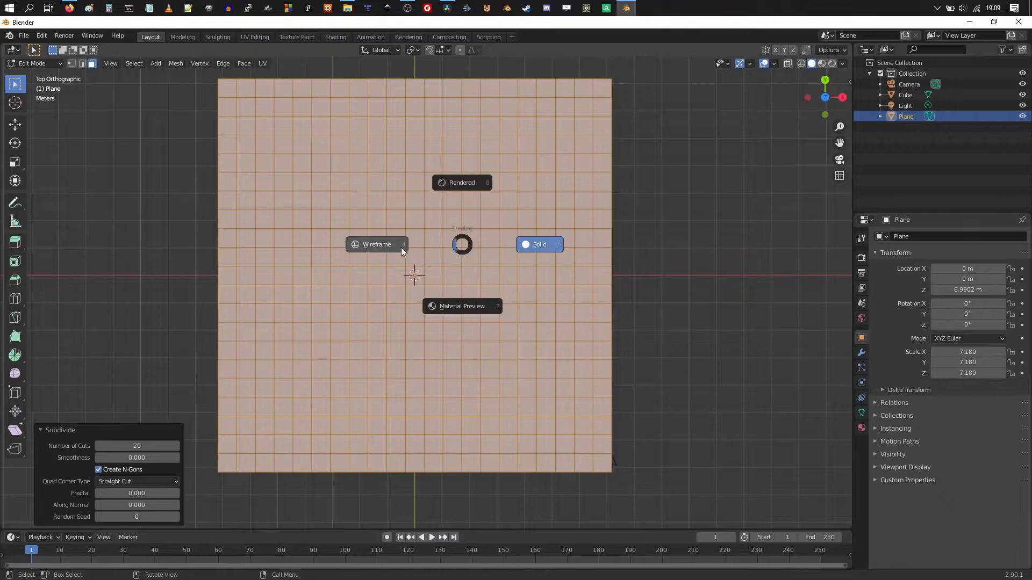
click(381, 247)
scroll(455, 278, up, 1)
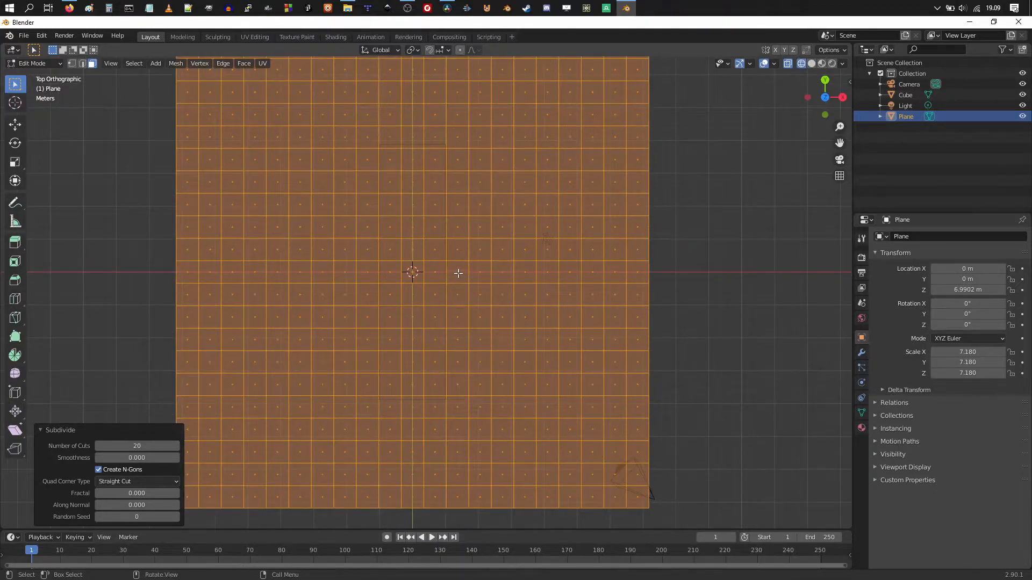
Delete the 3 by 3 block of faces at the plane's center, over the raised column, and return to Object Mode.
click(394, 294)
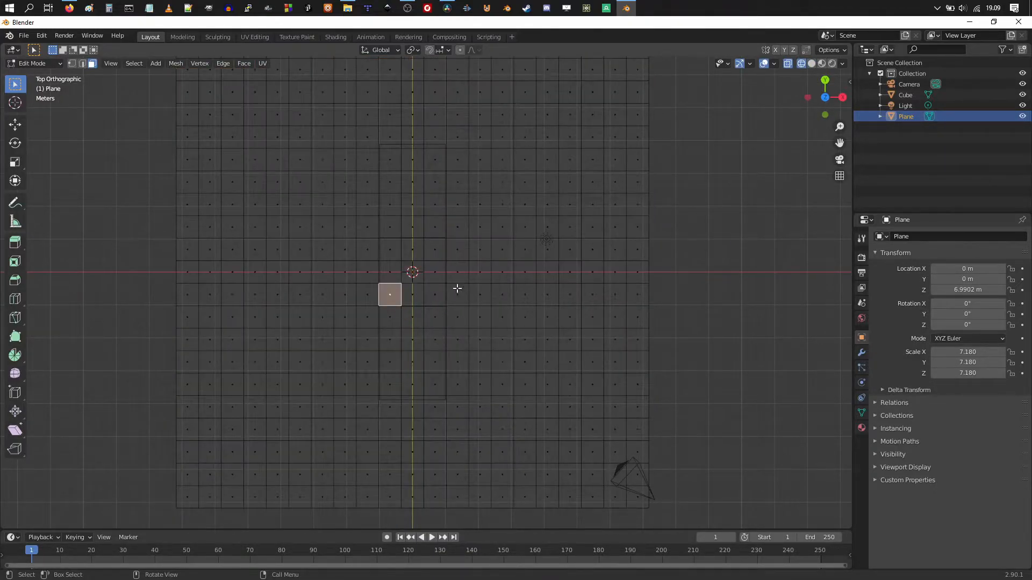
shift+scroll(454, 296, up, 1)
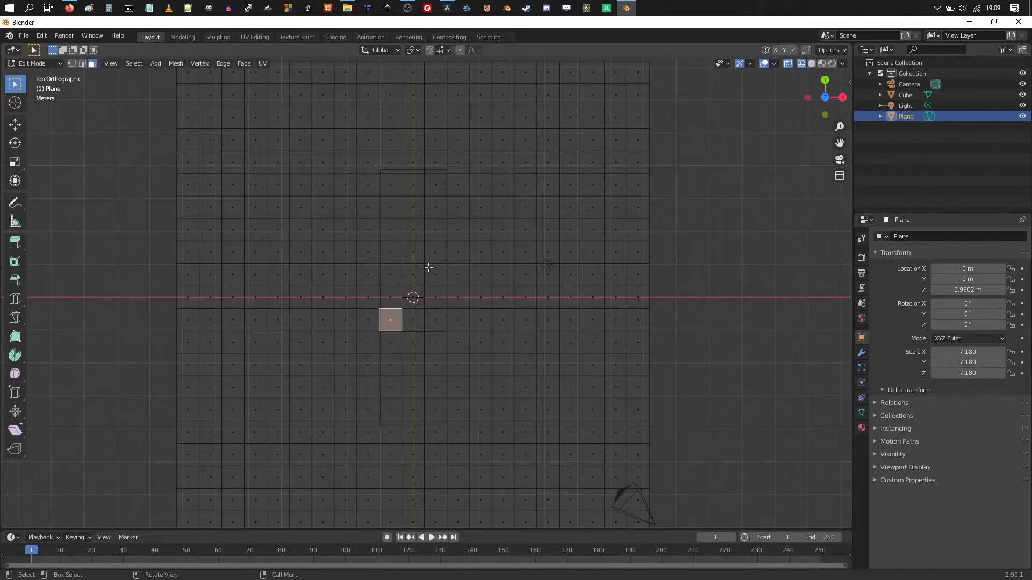
scroll(419, 280, up, 3)
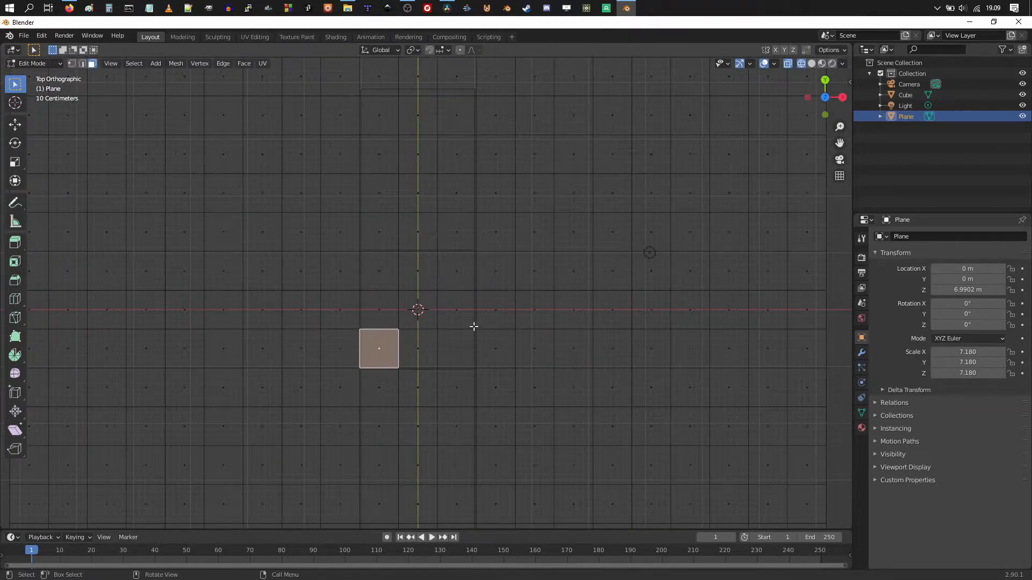
click(377, 261)
shift+click(419, 272)
shift+click(455, 272)
shift+click(455, 309)
shift+click(392, 312)
shift+click(418, 309)
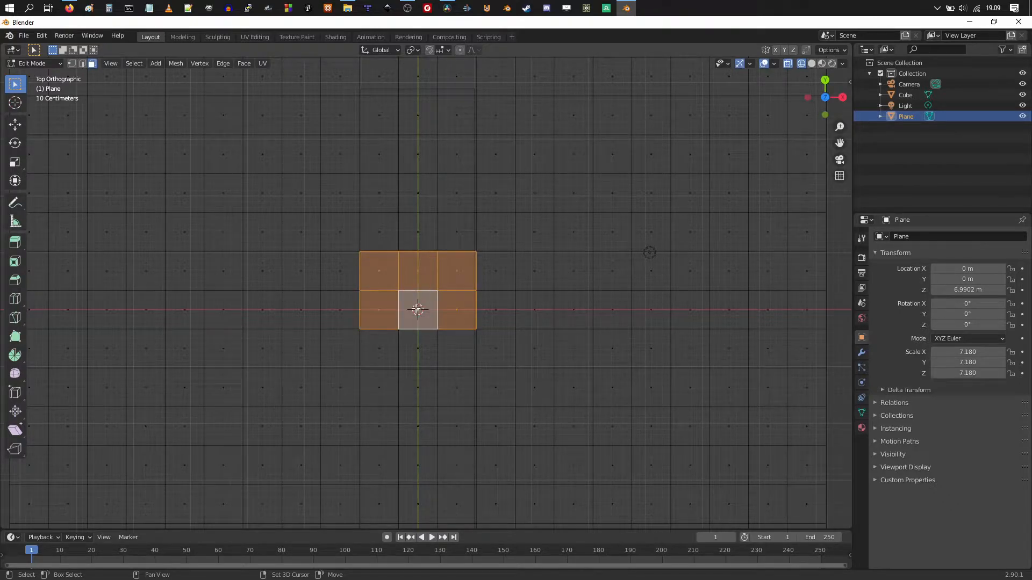
shift+click(389, 348)
shift+click(419, 350)
shift+click(461, 353)
shift+middle_drag(461, 353, 456, 323)
scroll(493, 371, down, 2)
key(x)
click(461, 362)
scroll(469, 286, down, 4)
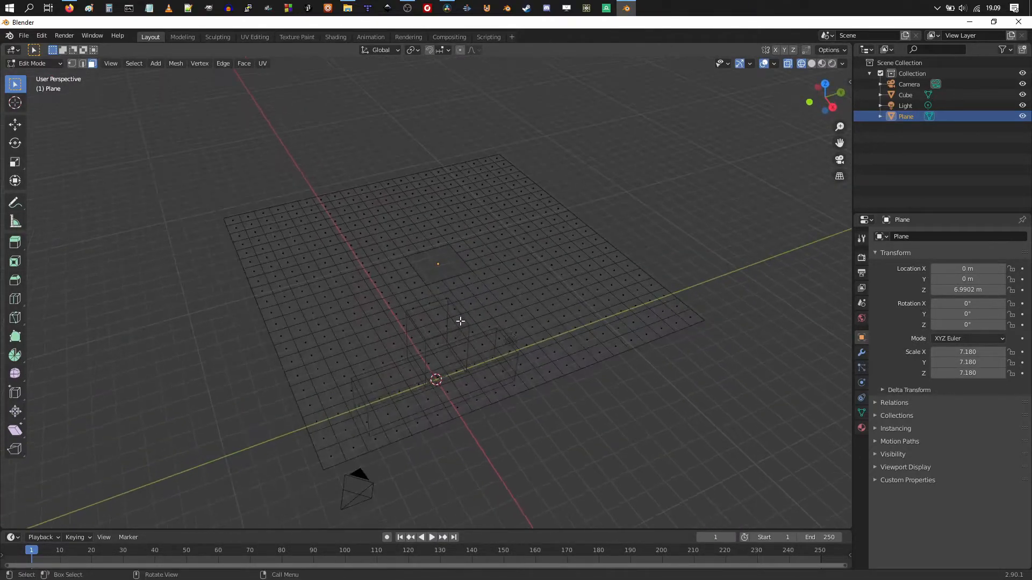
key(Tab)
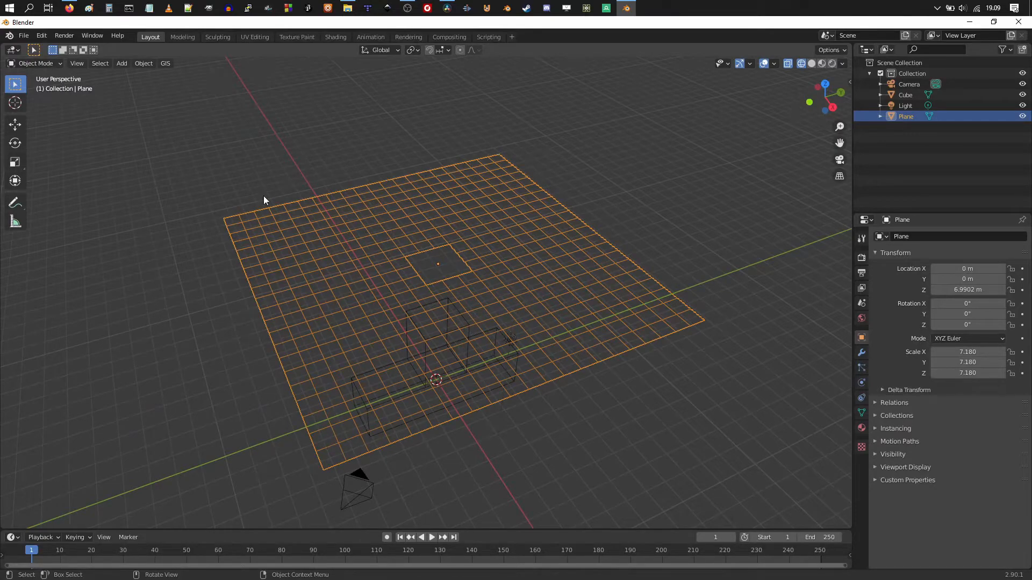
Enable Cloth physics on the plane.
middle_drag(536, 332, 461, 317)
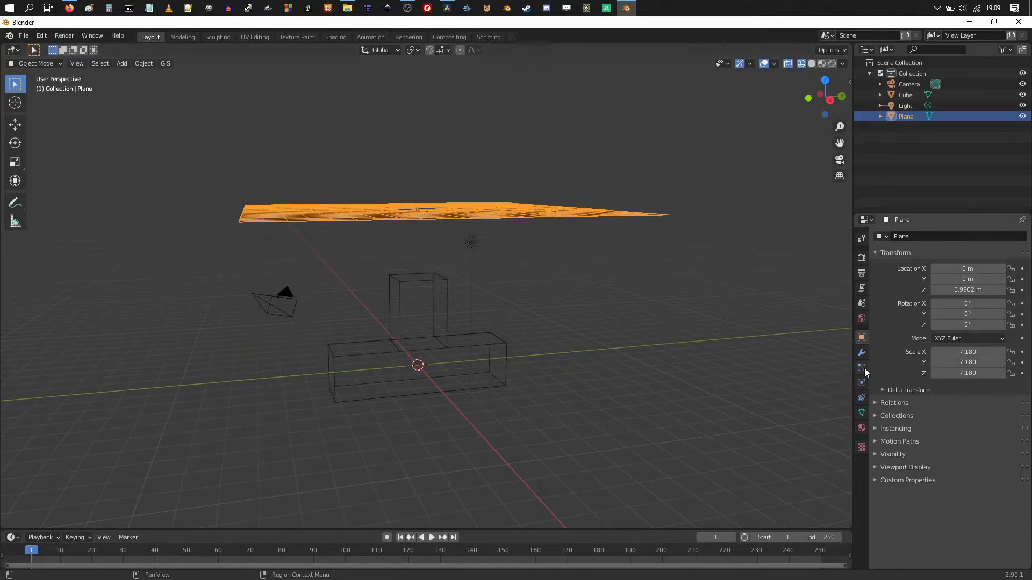
click(861, 383)
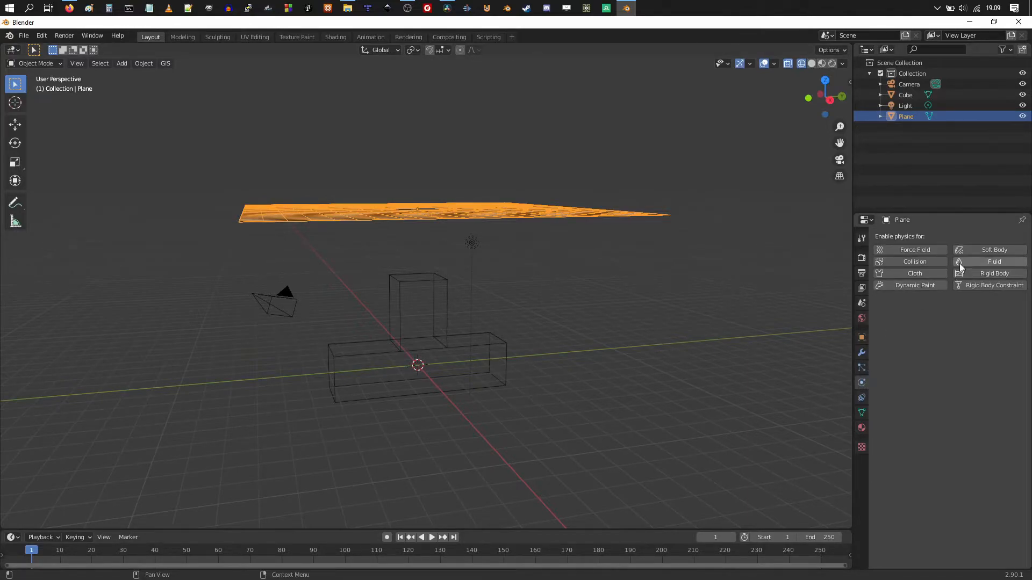
click(911, 274)
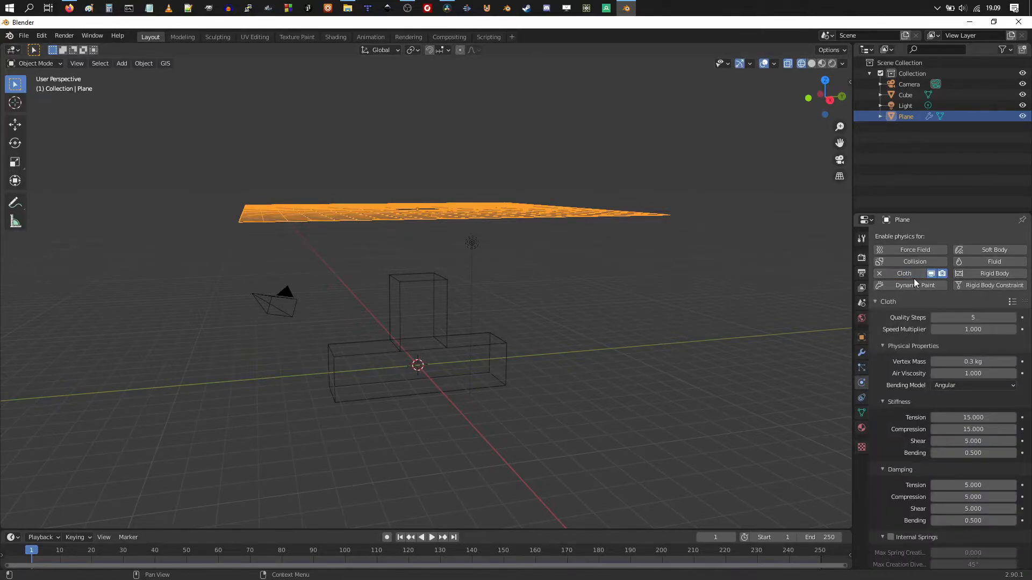
Enable Collision physics on the T-shaped block and play the simulation.
click(428, 277)
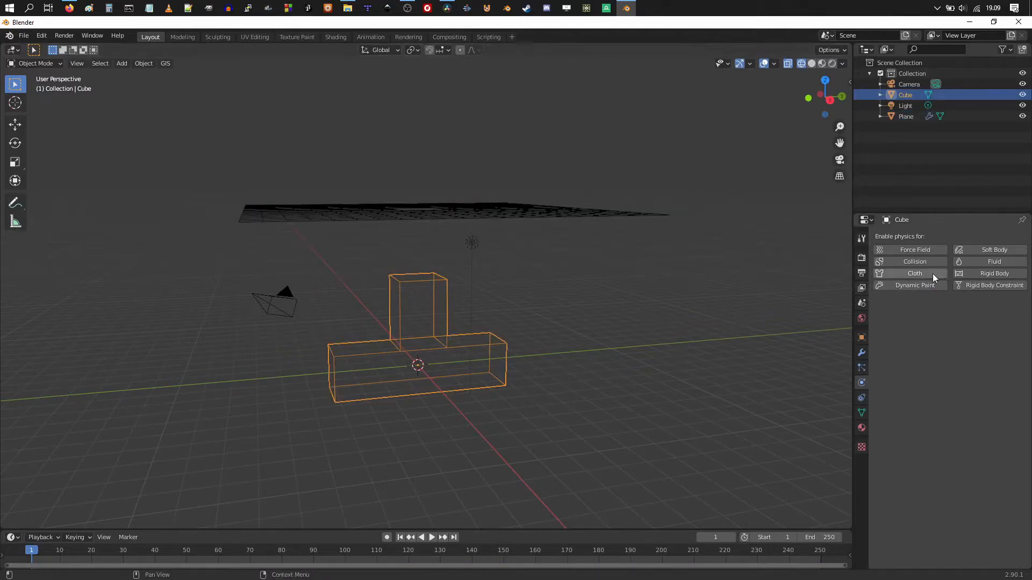
click(898, 262)
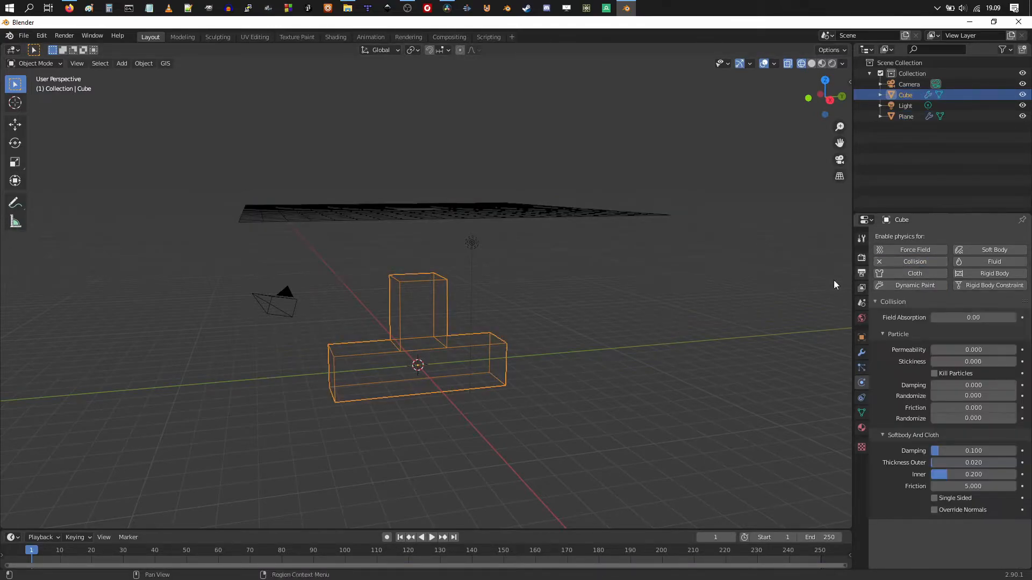
key(space)
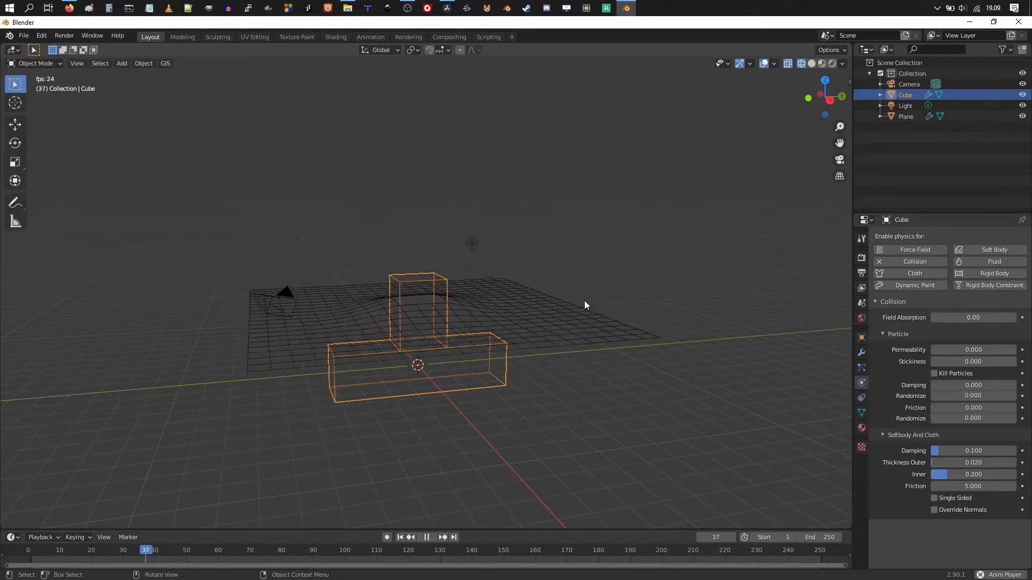
Display the scene in solid shading and examine from several angles how the cloth drapes over the block.
middle_drag(580, 300, 520, 308)
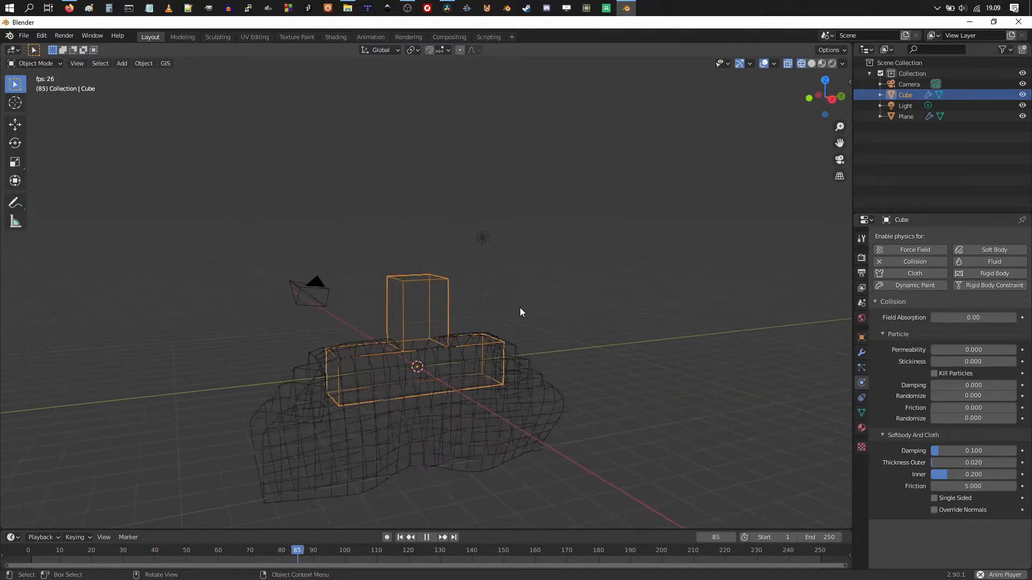
key(z)
click(599, 310)
mouse_move(576, 340)
middle_down()
mouse_move(564, 298)
mouse_move(584, 305)
mouse_move(502, 308)
mouse_move(611, 302)
mouse_move(537, 322)
mouse_move(541, 300)
mouse_move(498, 295)
mouse_move(507, 318)
mouse_move(527, 320)
mouse_move(502, 324)
mouse_move(491, 312)
mouse_move(504, 282)
mouse_move(599, 306)
mouse_move(542, 340)
mouse_move(456, 351)
mouse_move(476, 380)
mouse_move(502, 352)
mouse_move(514, 301)
mouse_move(515, 322)
mouse_move(496, 300)
mouse_move(396, 287)
mouse_move(459, 283)
mouse_move(479, 294)
mouse_move(412, 352)
mouse_move(491, 314)
mouse_move(433, 312)
middle_up()
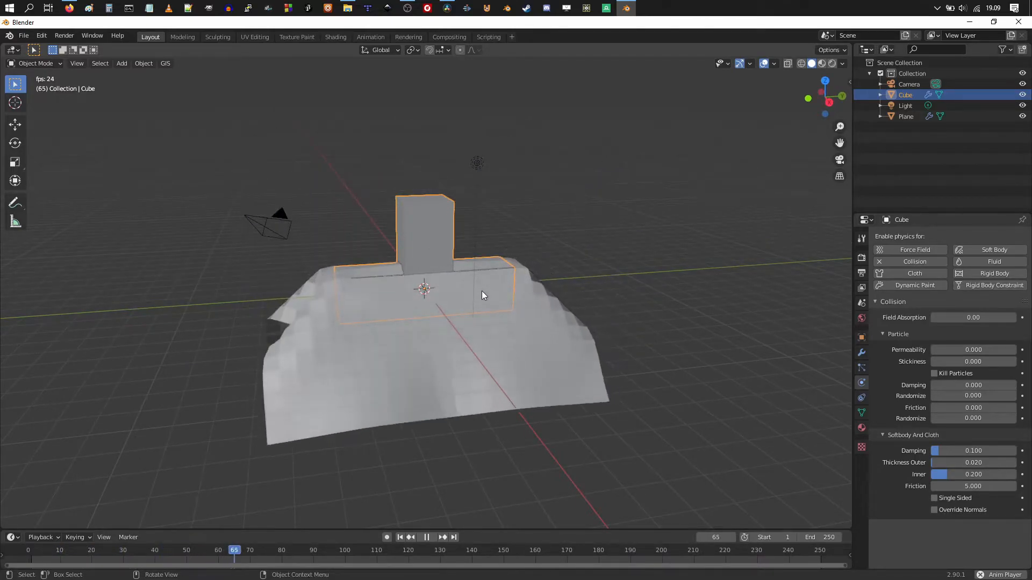
middle_drag(482, 295, 457, 309)
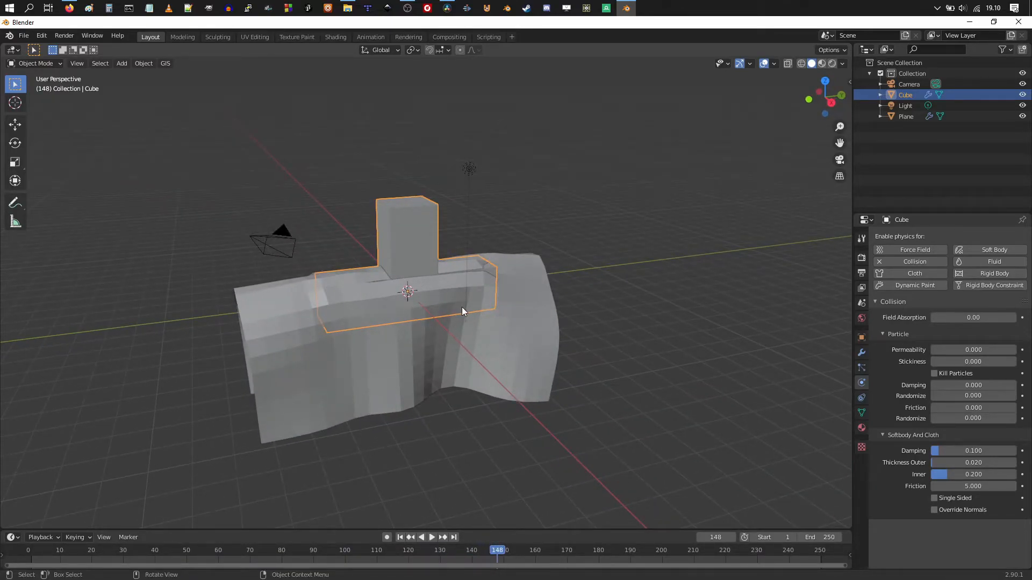
middle_drag(417, 297, 427, 316)
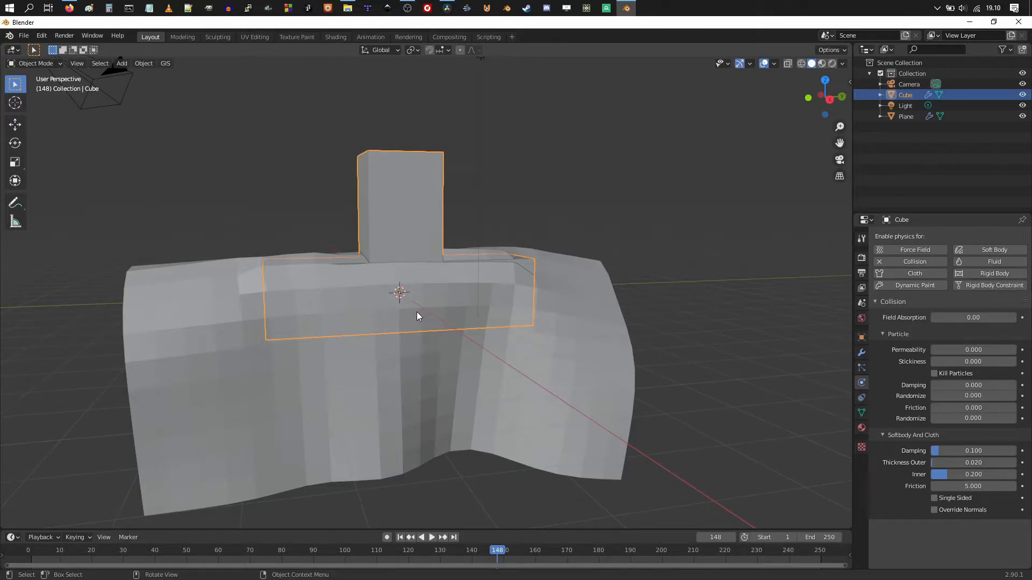
middle_drag(391, 322, 490, 356)
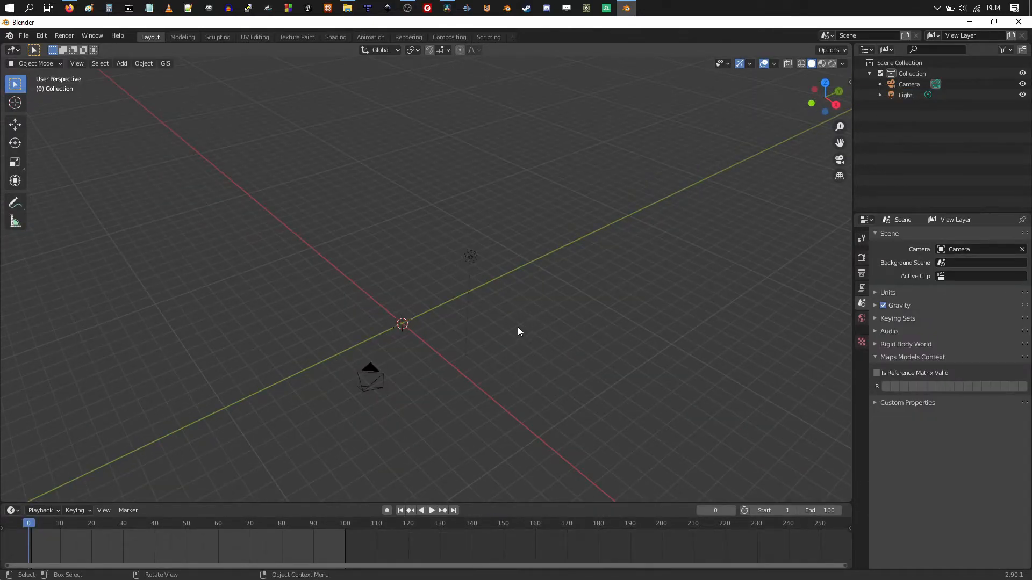
Add a mesh plane at the origin of the empty scene and enlarge it to about 6.2 times its size.
key(shift+a)
mouse_move(475, 337)
click(529, 338)
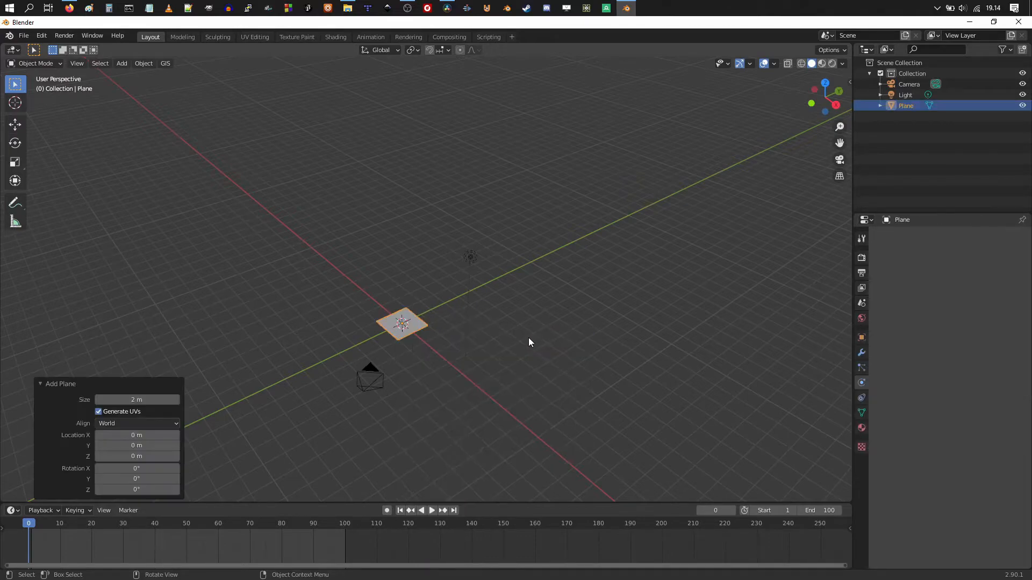
key(s)
click(627, 438)
Stretch the plane along the Y axis by a factor of about 1.69.
key(s)
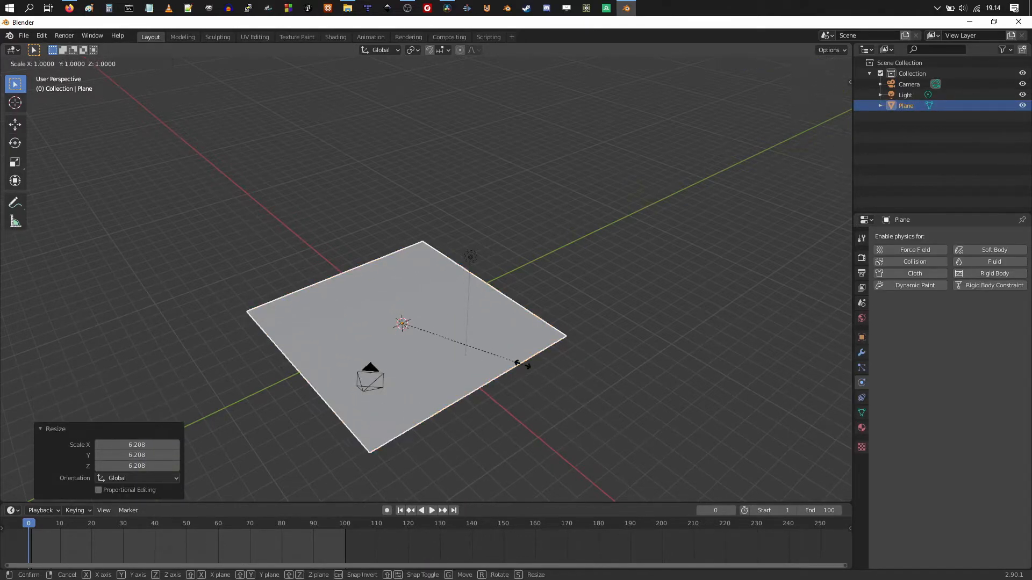
key(y)
click(612, 358)
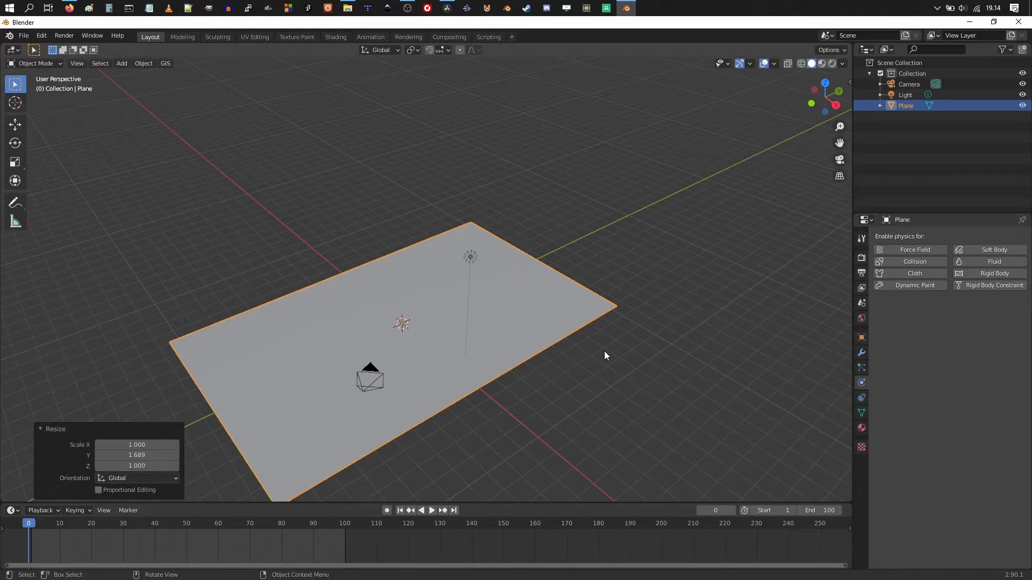
Rotate the plane 90° about the Y axis so it stands upright, and move it about 8.6 m along Y.
key(r)
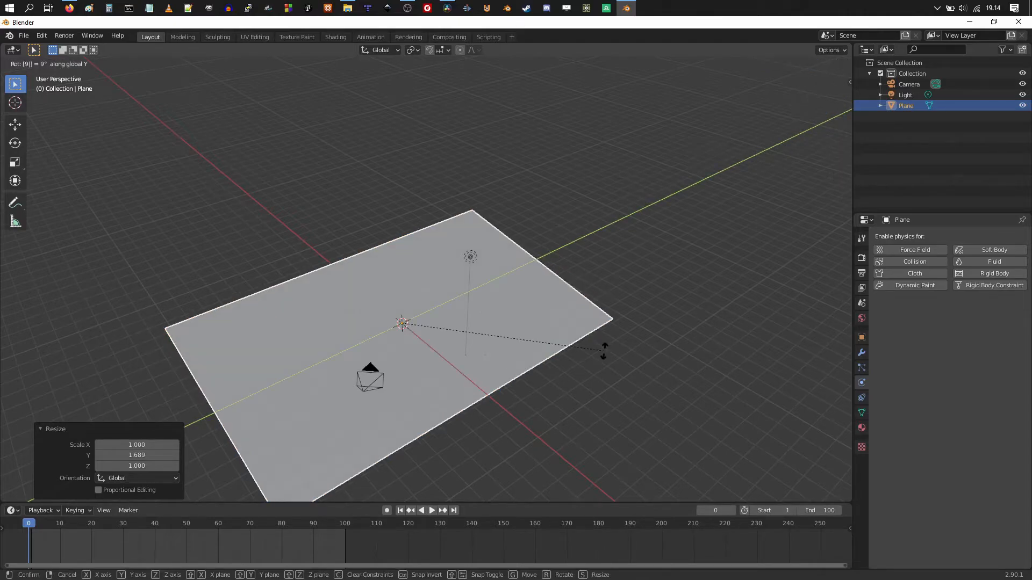
text(90)
key(Return)
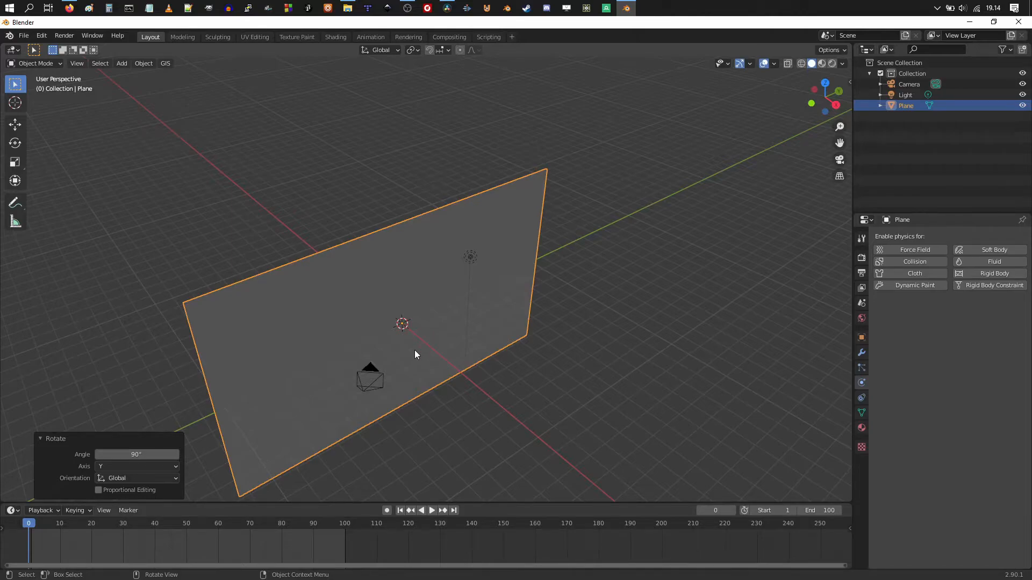
key(g)
key(y)
click(519, 259)
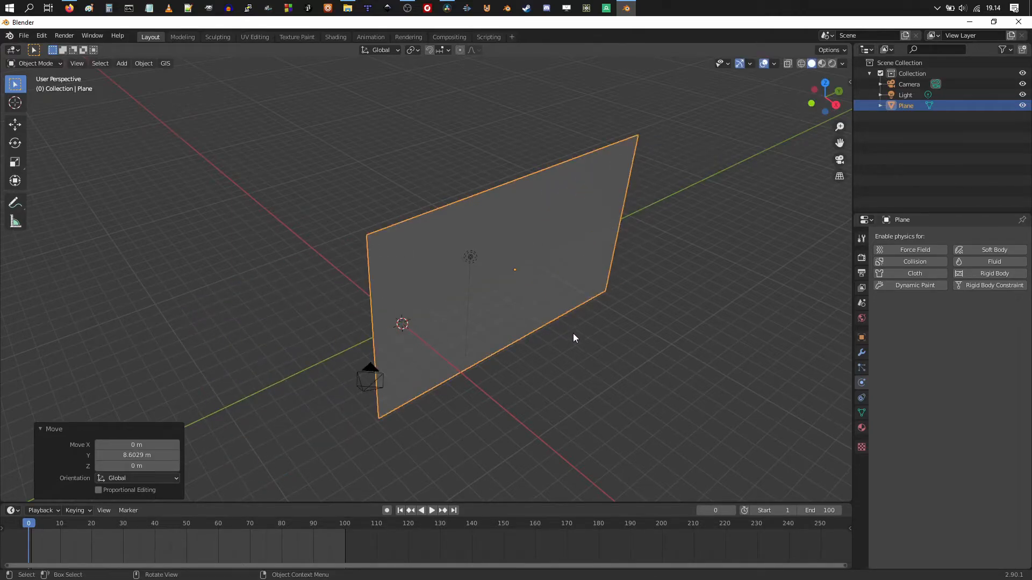
Subdivide the upright plane in Edit Mode with 30 cuts.
key(Tab)
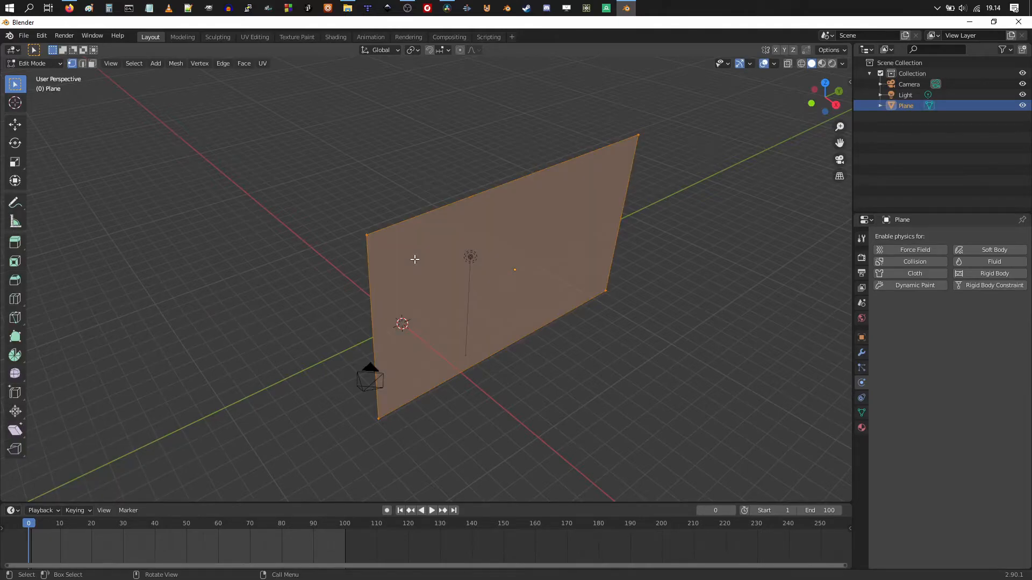
key(F3)
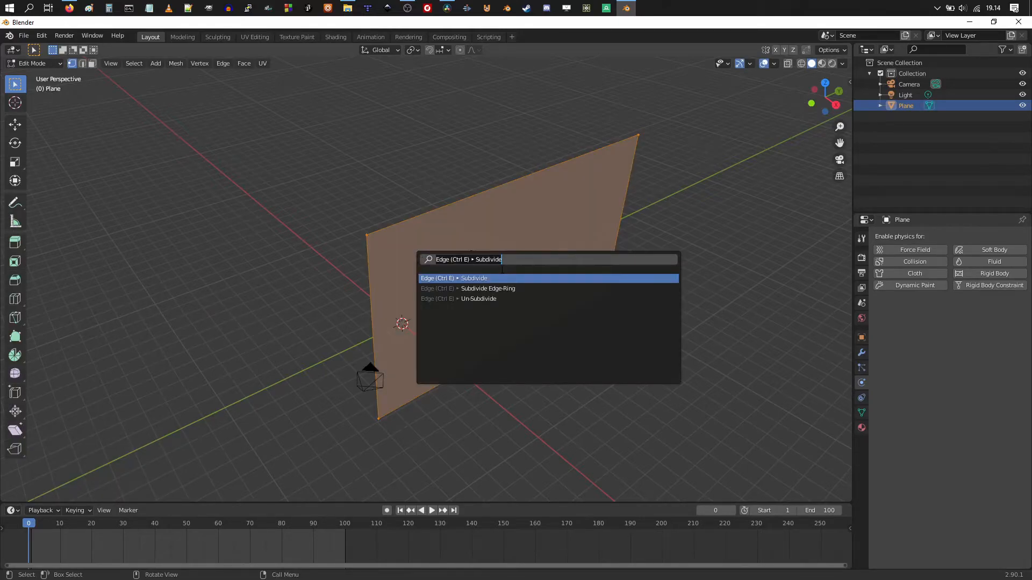
key(Return)
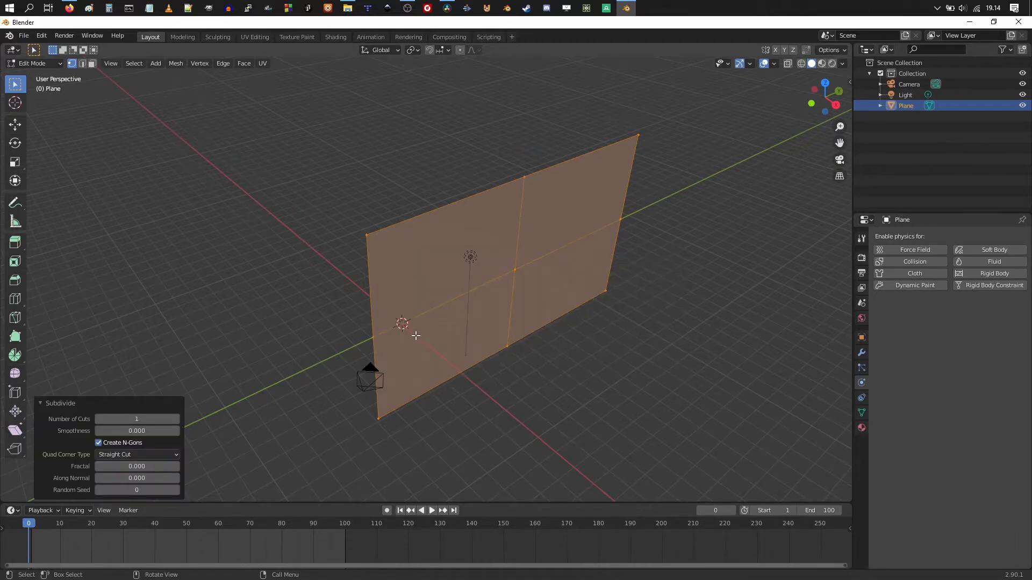
click(142, 419)
text(30)
key(Return)
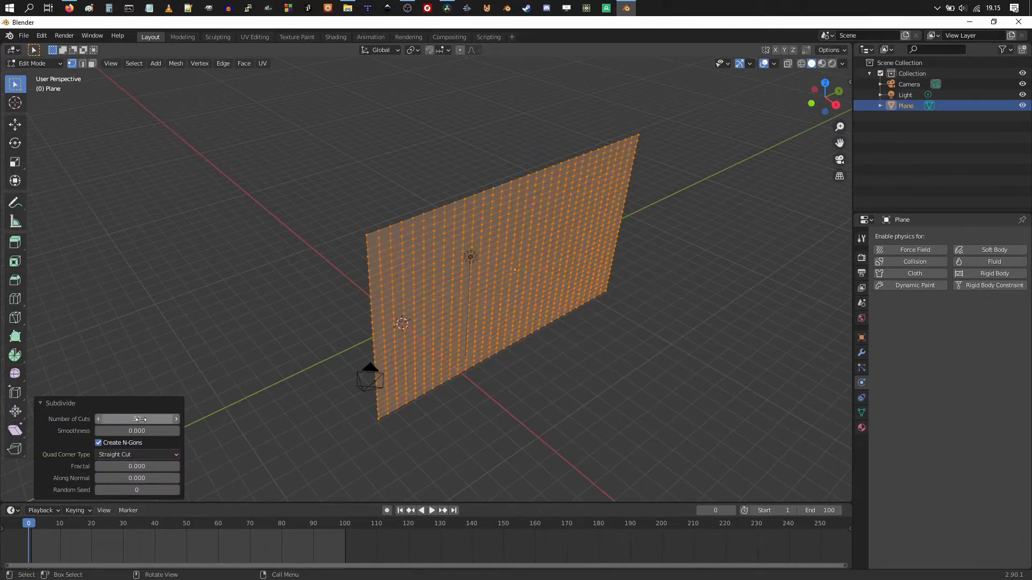
Assign the vertices along the plane's vertical edge nearest the origin to a new vertex group and return to Object Mode.
middle_drag(380, 332, 408, 208)
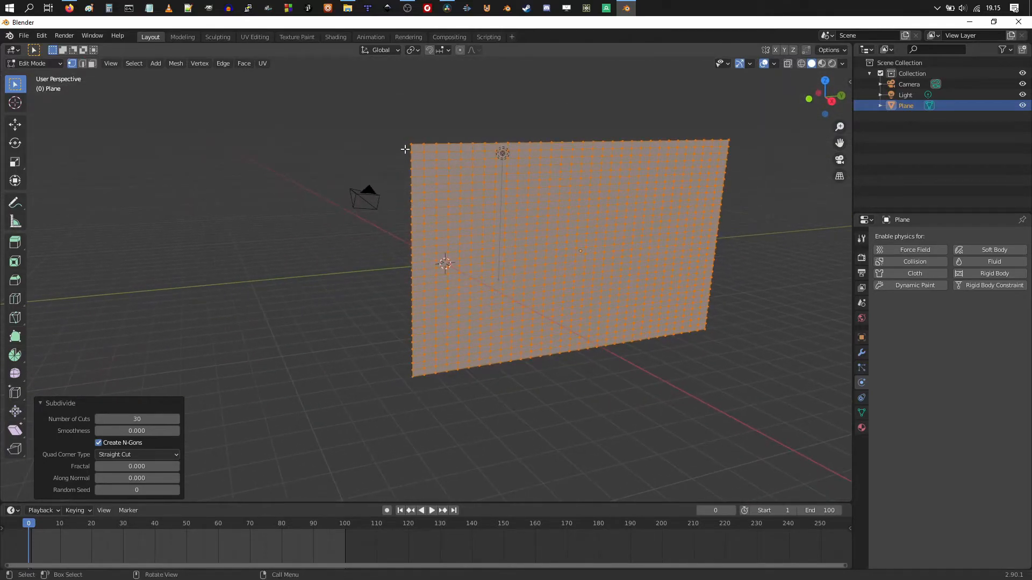
key(alt+a)
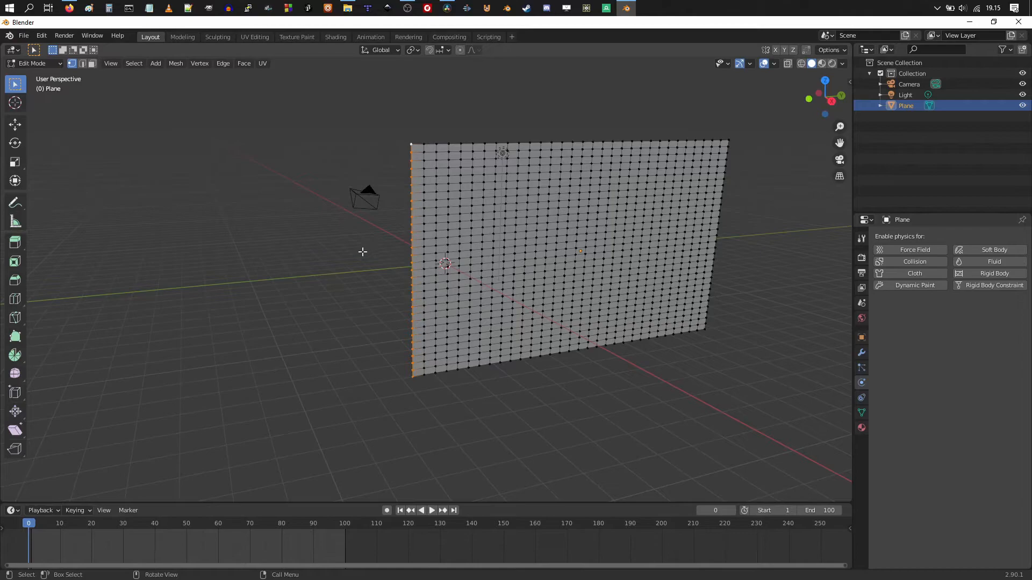
click(862, 413)
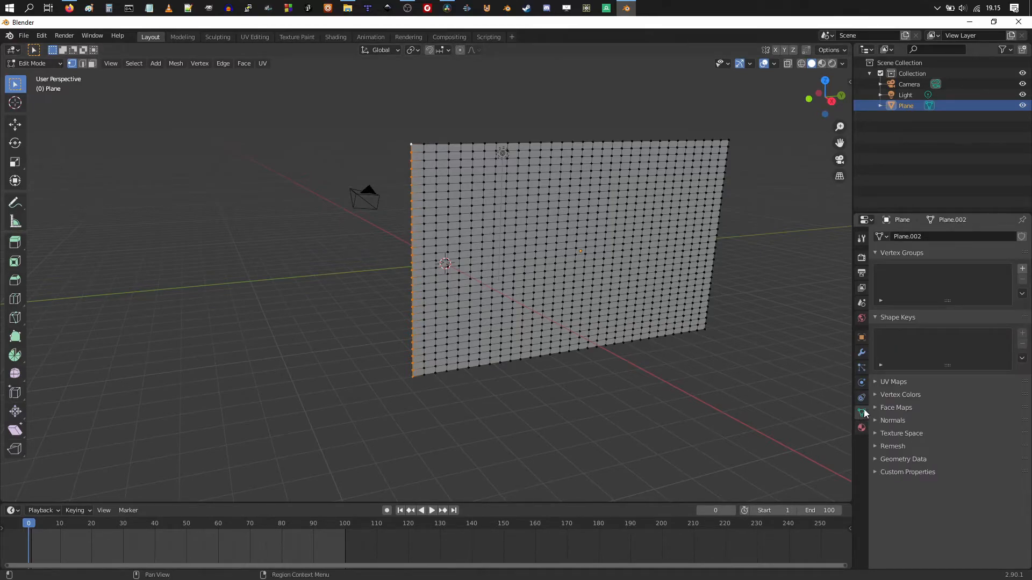
click(1022, 269)
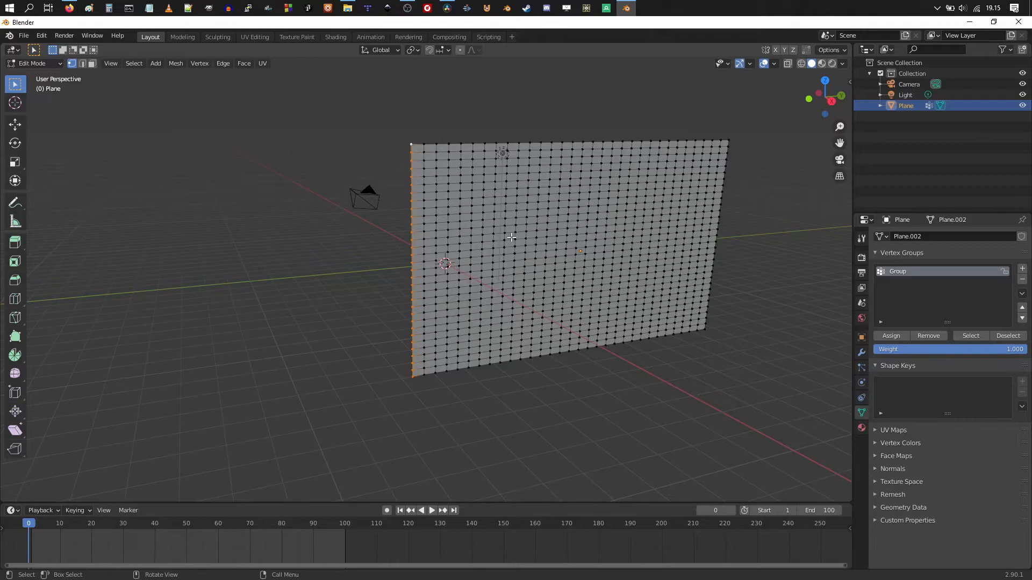
key(Tab)
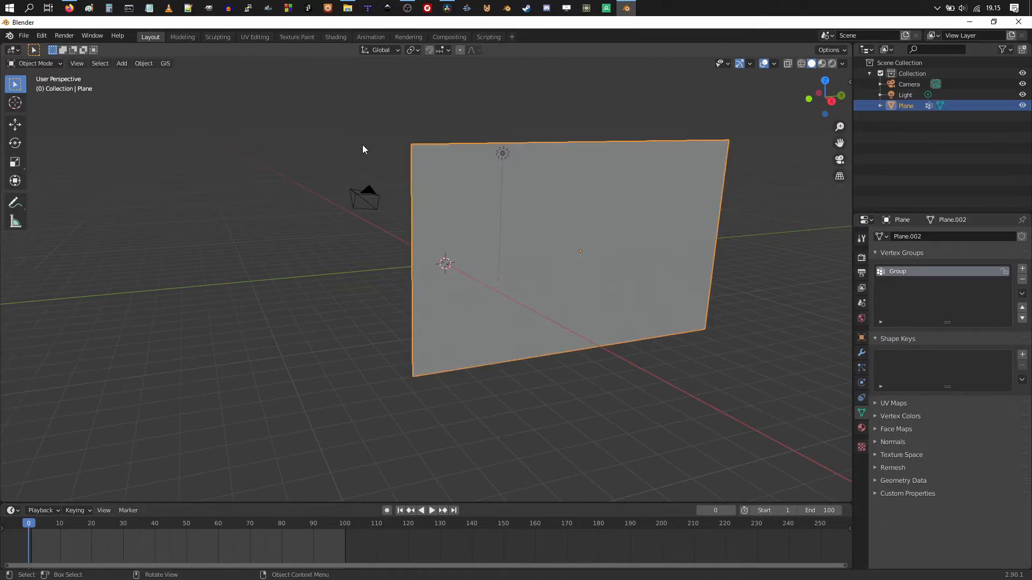
Enable Cloth physics on the upright plane and play the simulation.
click(862, 383)
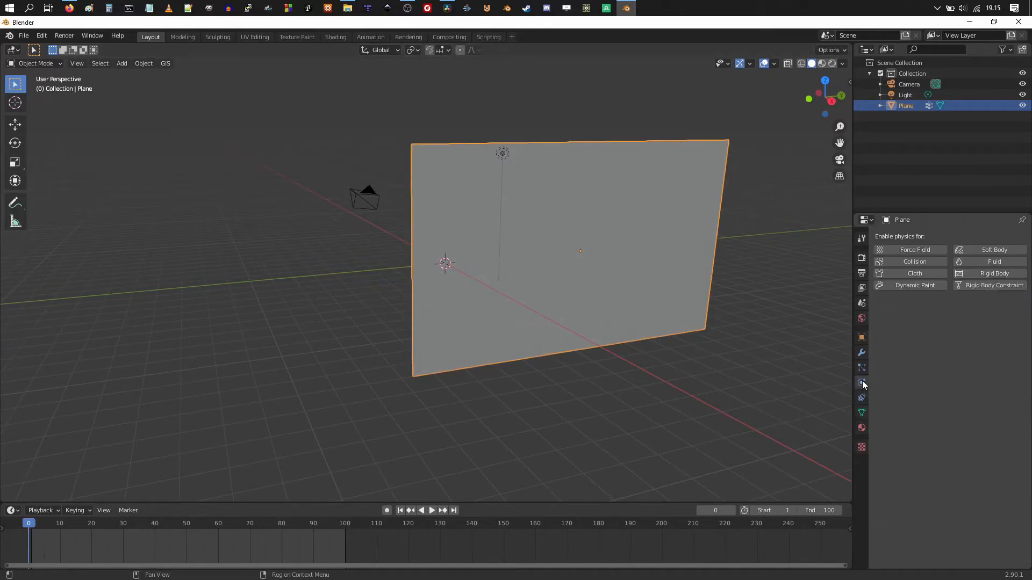
click(893, 274)
key(space)
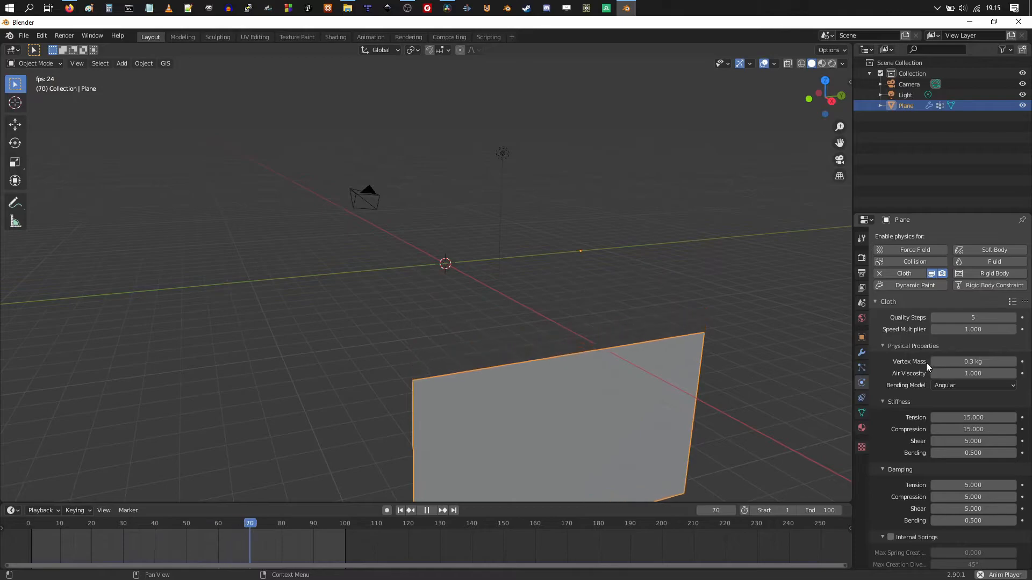
Set the cloth's Pin Group in its Shape settings to the vertex group named Group.
scroll(918, 371, down, 15)
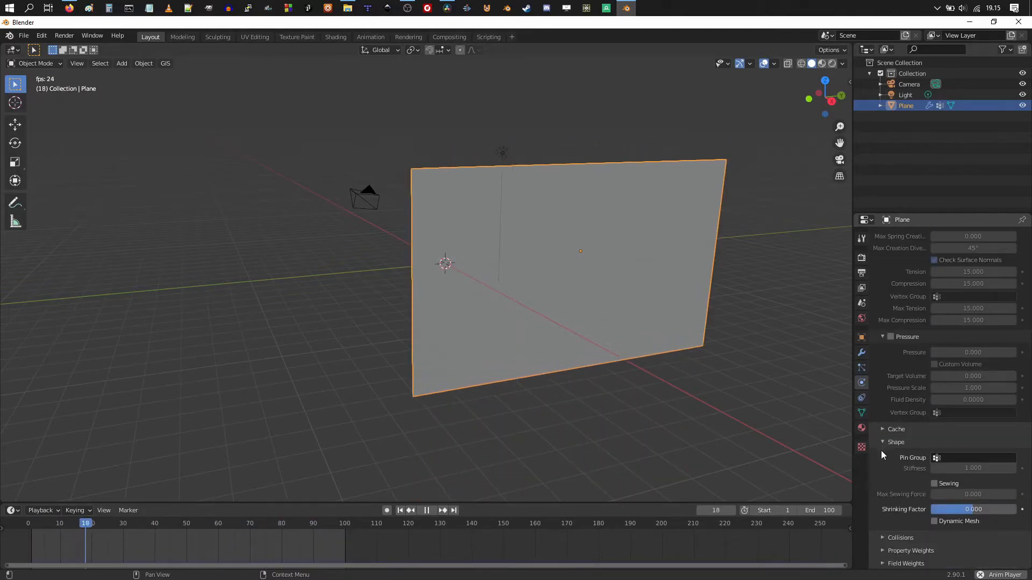
click(884, 442)
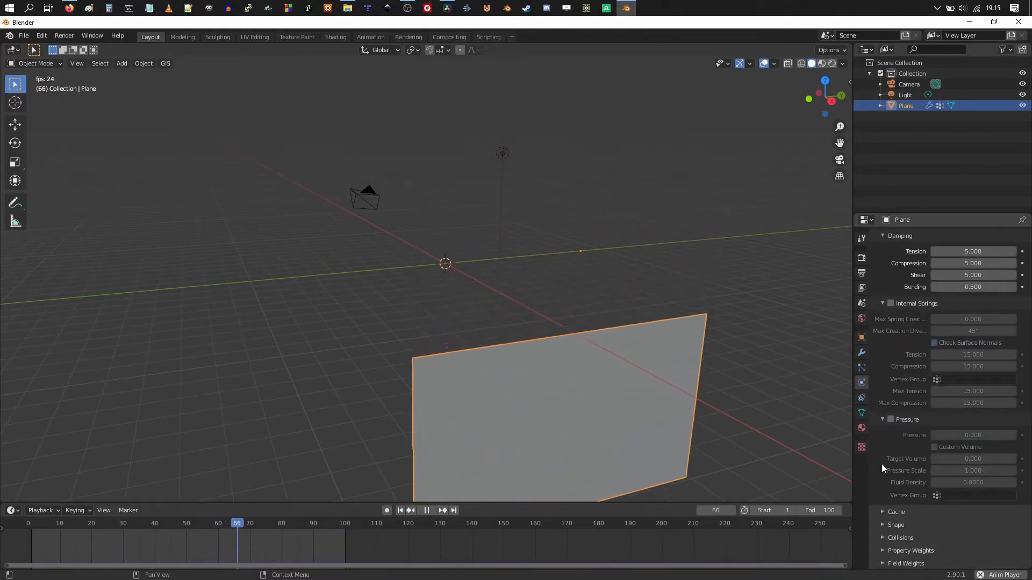
click(896, 525)
scroll(902, 511, down, 4)
click(947, 457)
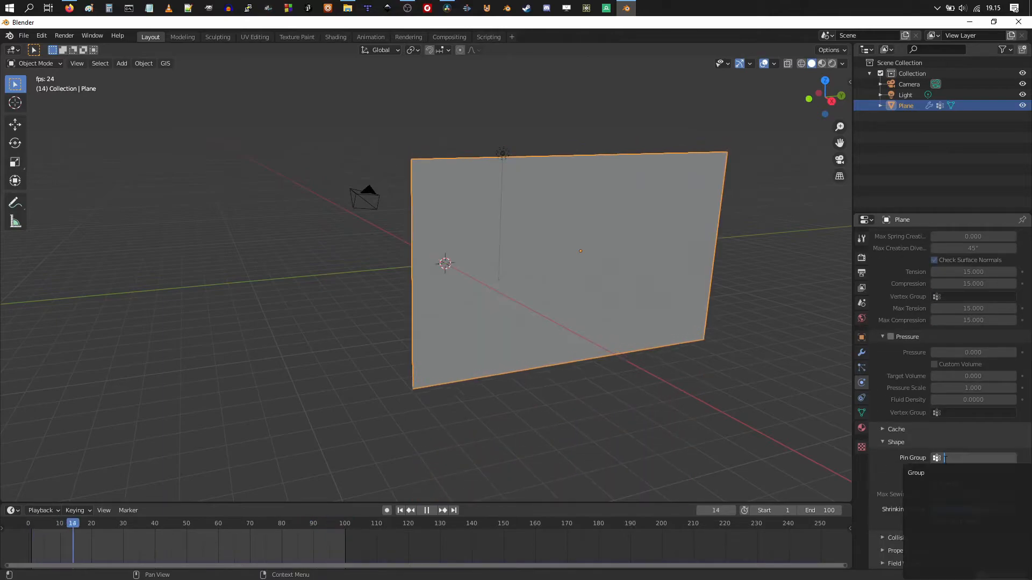
click(916, 473)
Add a Wind force field at the world origin while the pinned cloth simulation plays.
middle_drag(674, 347, 508, 300)
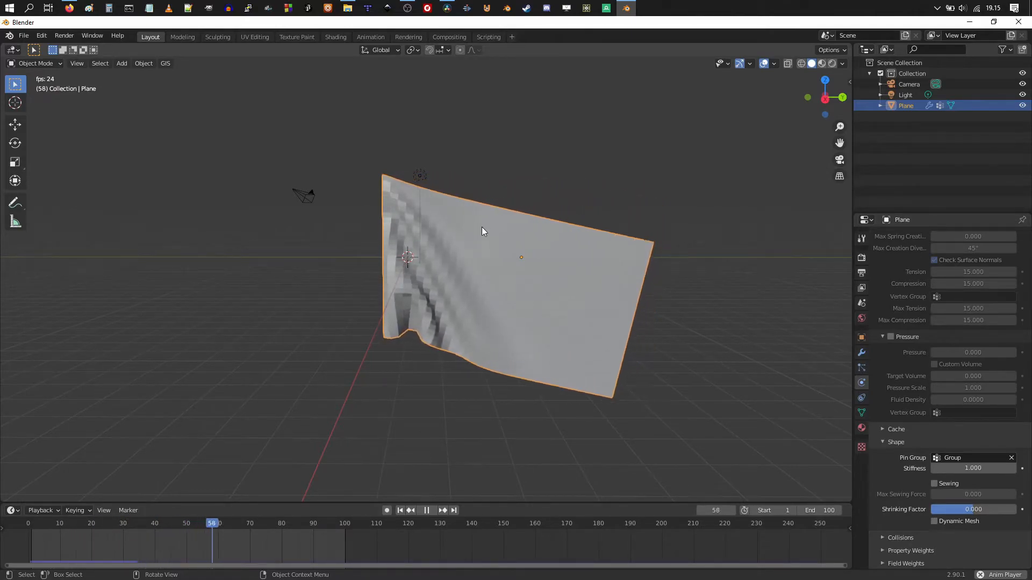
shift+middle_drag(479, 234, 440, 257)
shift+middle_drag(374, 289, 463, 277)
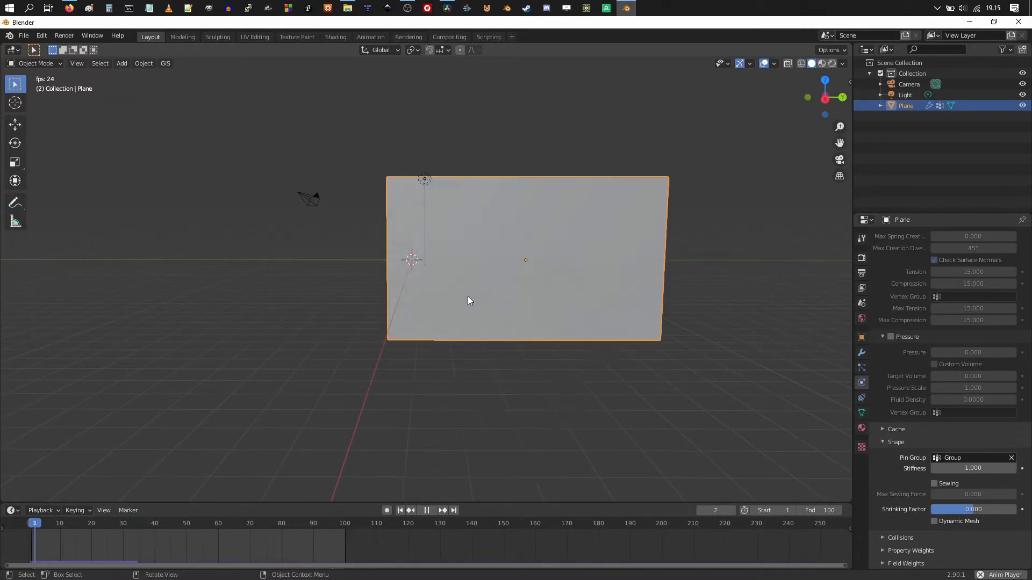
key(shift+a)
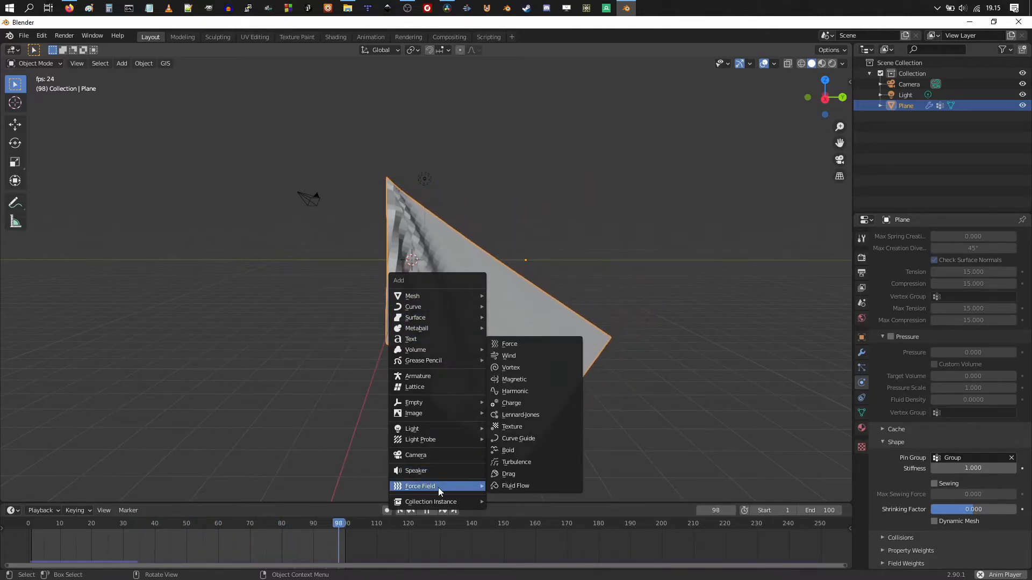
key(shift+a)
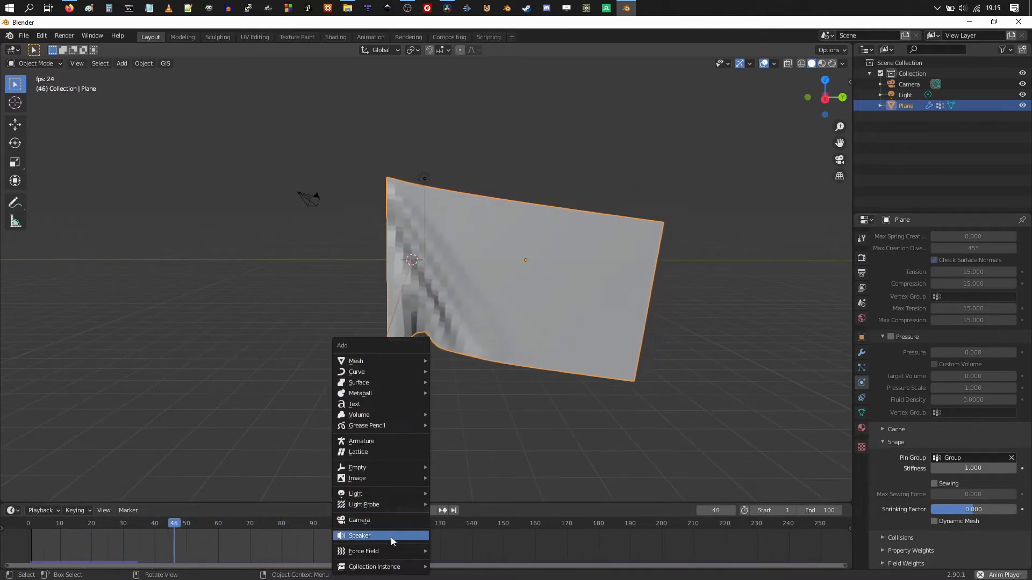
mouse_move(385, 554)
click(466, 420)
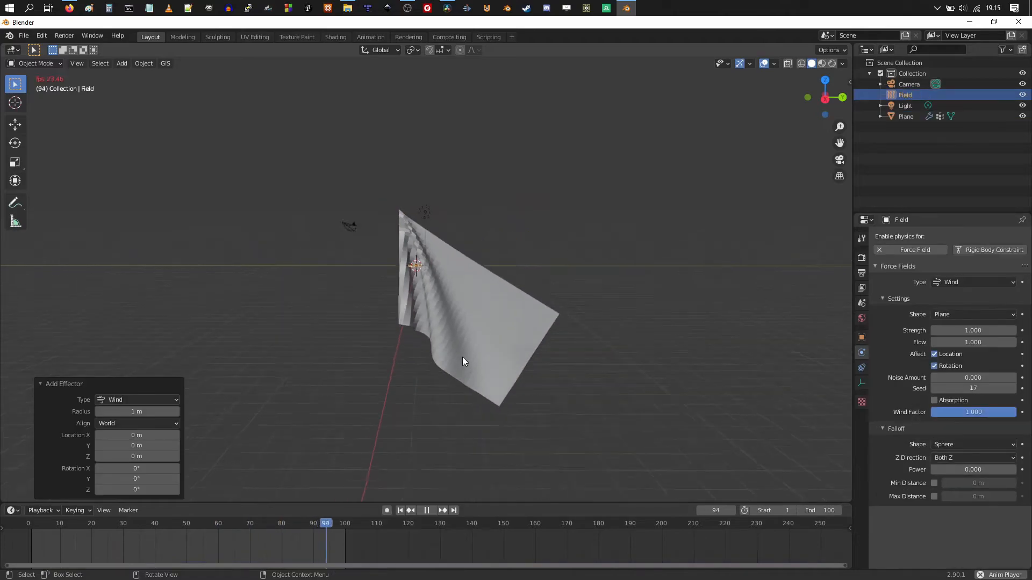
Scale up the wind force field by a factor of about 18.5.
scroll(458, 343, down, 3)
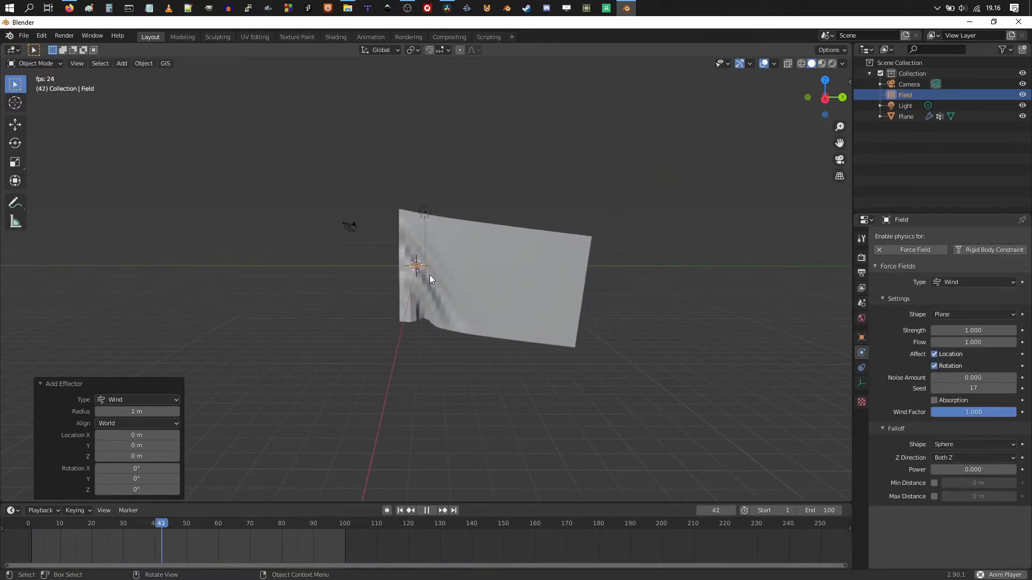
key(s)
click(589, 327)
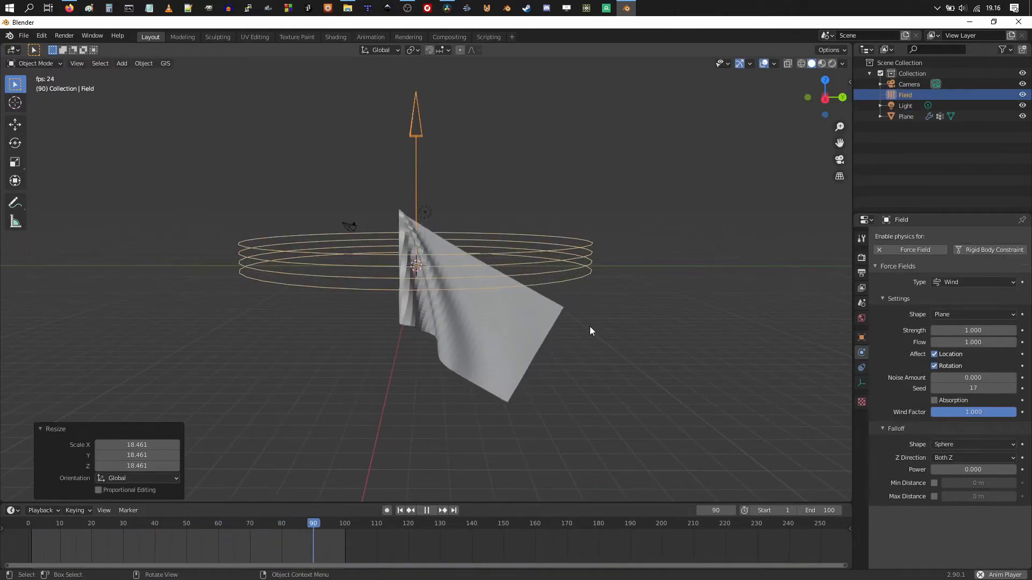
Rotate the wind force field 90° about the global X axis, followed by a further 180° about the same axis.
text(rx90)
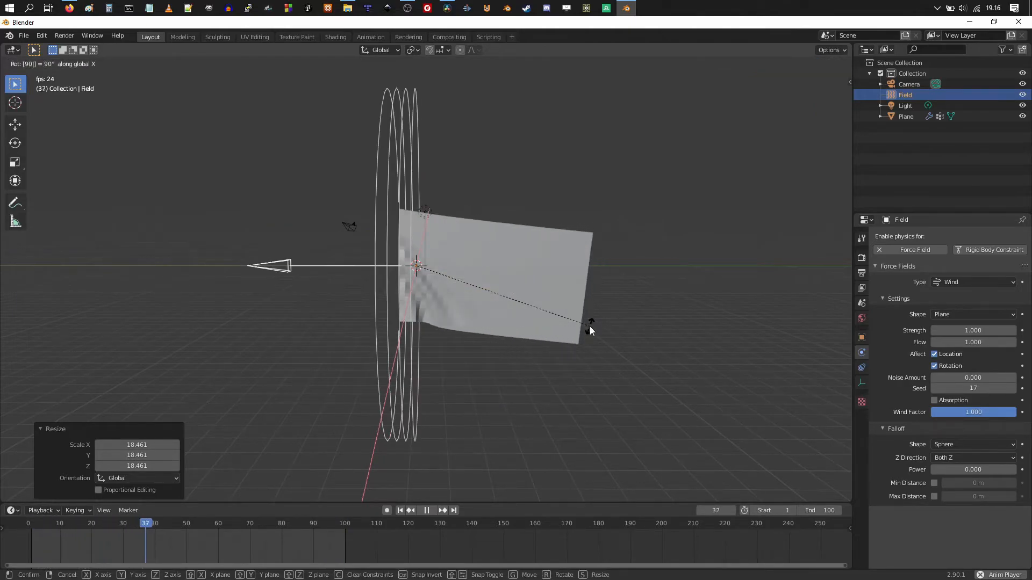
key(Return)
text(rx)
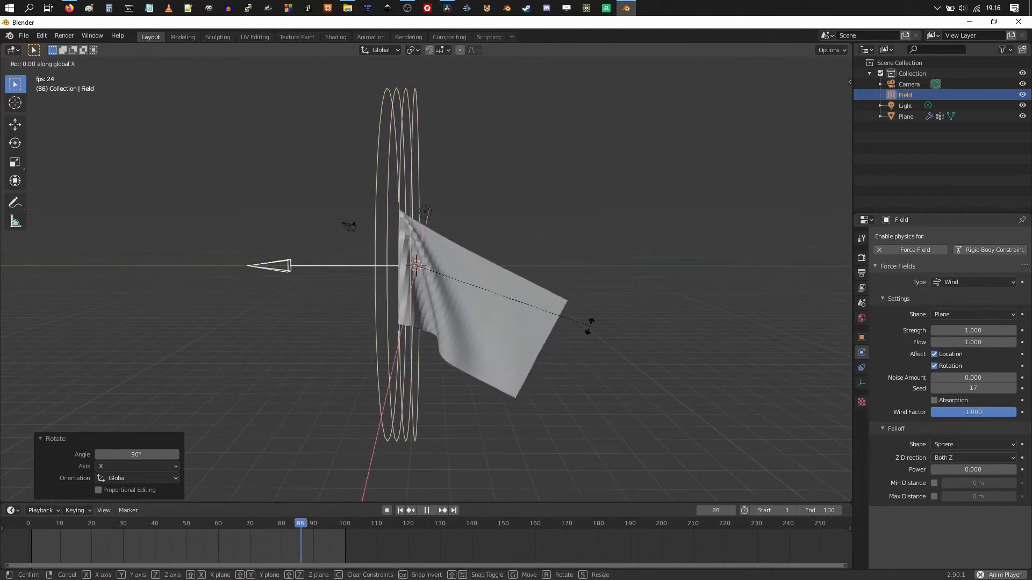
text(180)
key(Return)
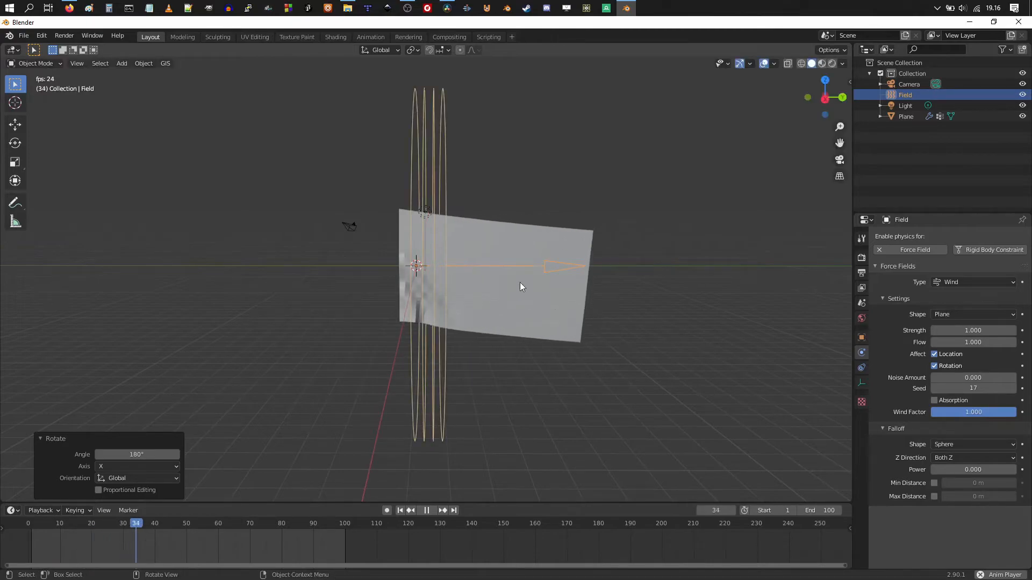
Move the wind force field about -24.85 m along the Y axis, away from the cloth's pinned edge.
key(g)
key(y)
click(331, 291)
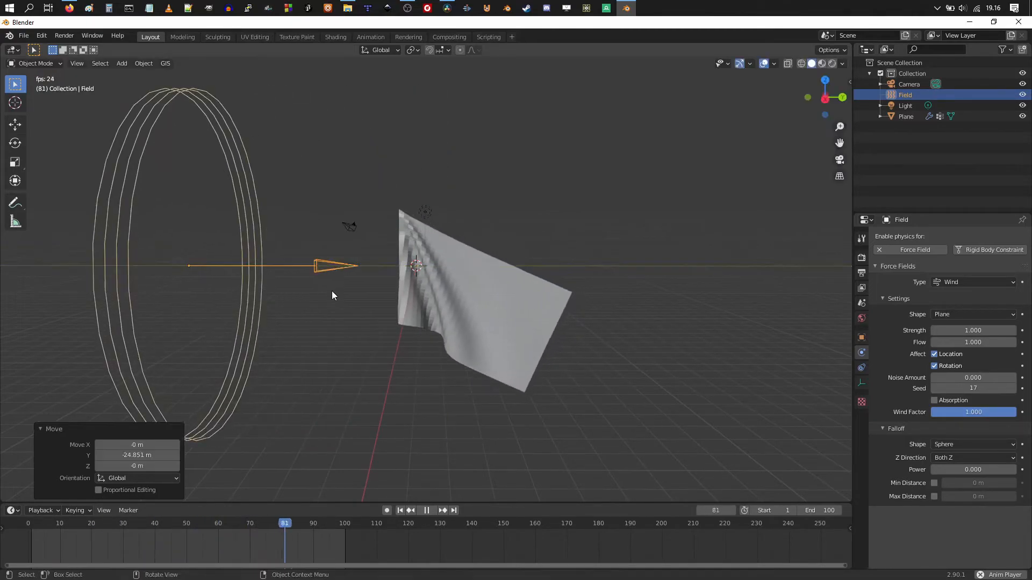
Set the wind force field's Strength to 100 and its Flow to 0.
scroll(387, 304, down, 3)
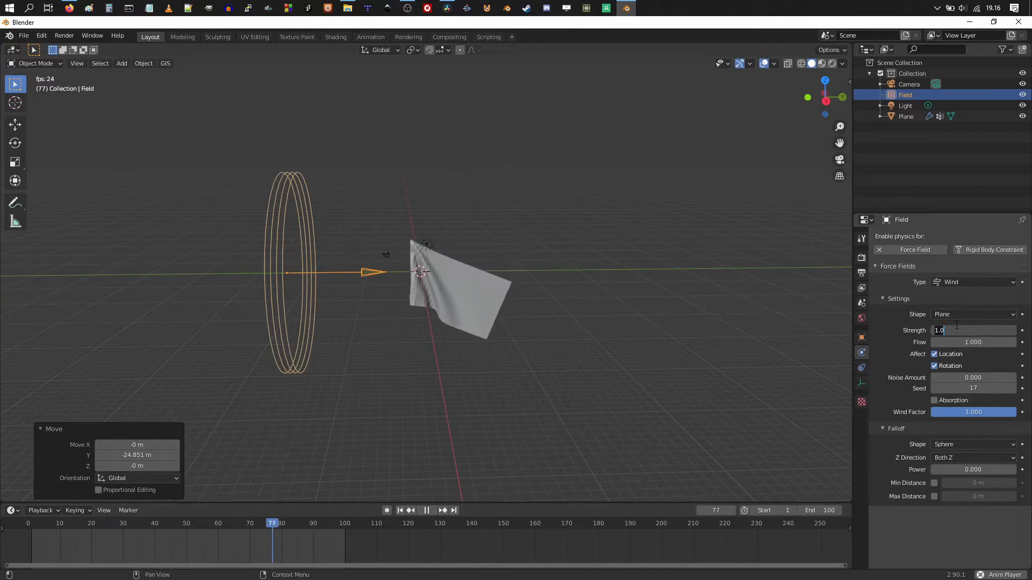
text(00)
key(Return)
scroll(666, 320, down, 1)
shift+middle_drag(644, 303, 587, 316)
scroll(610, 290, up, 1)
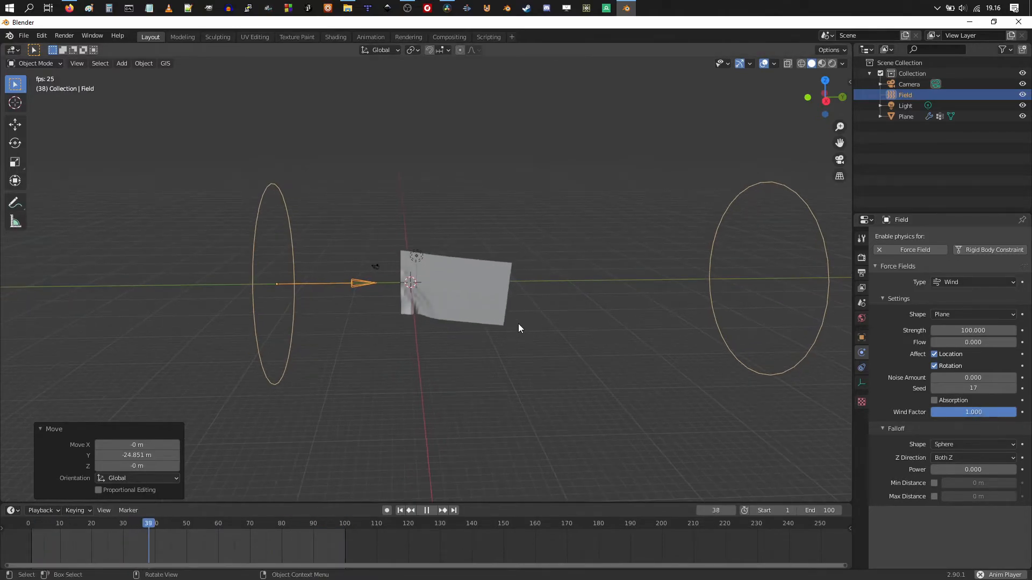
Add a Turbulence force field at the world origin while the simulation plays.
scroll(516, 323, up, 2)
key(shift+a)
mouse_move(461, 323)
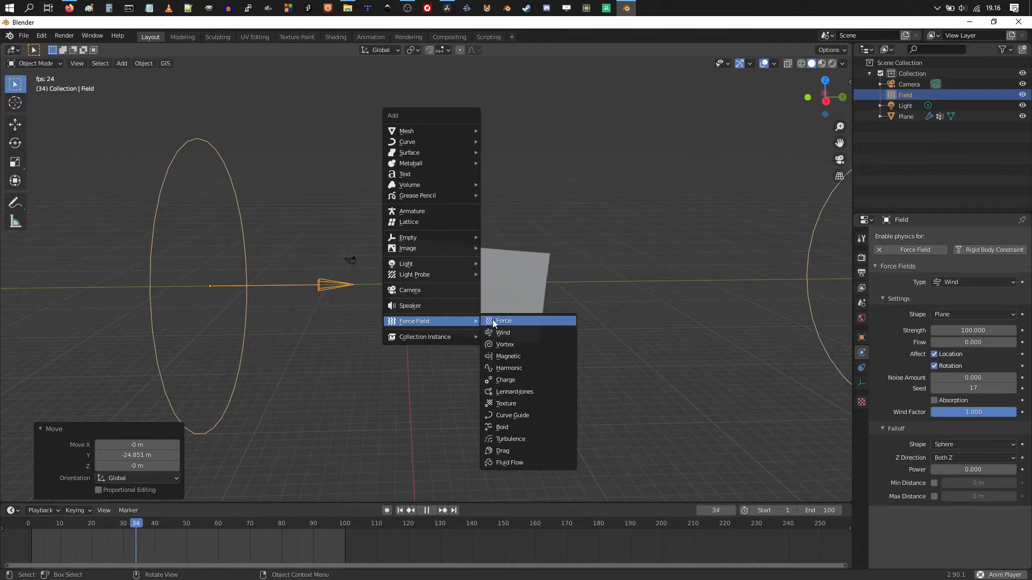
click(514, 439)
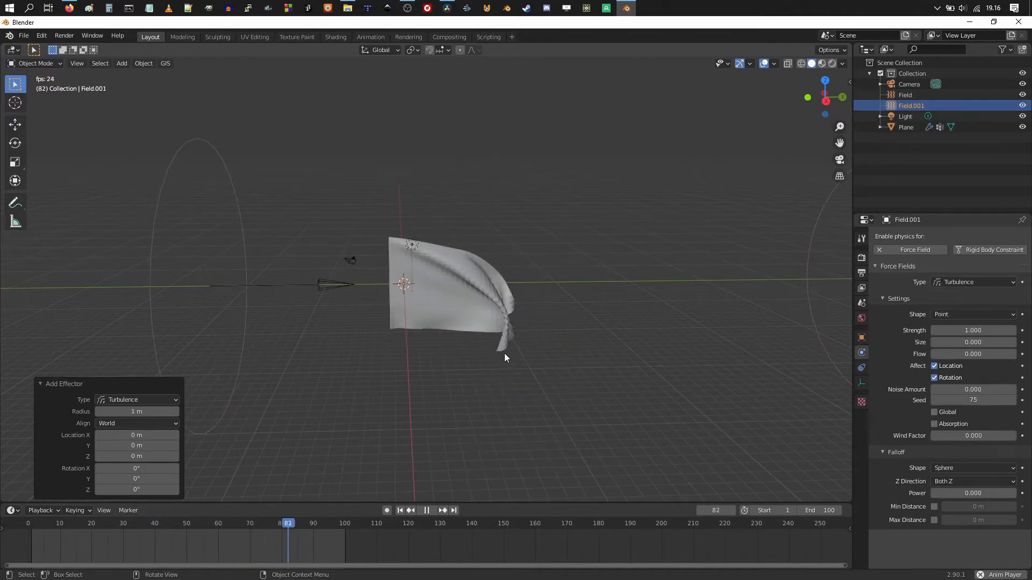
Scale up the turbulence field and move it about 8.06 m in Y and 1.48 m in Z, onto the cloth.
key(s)
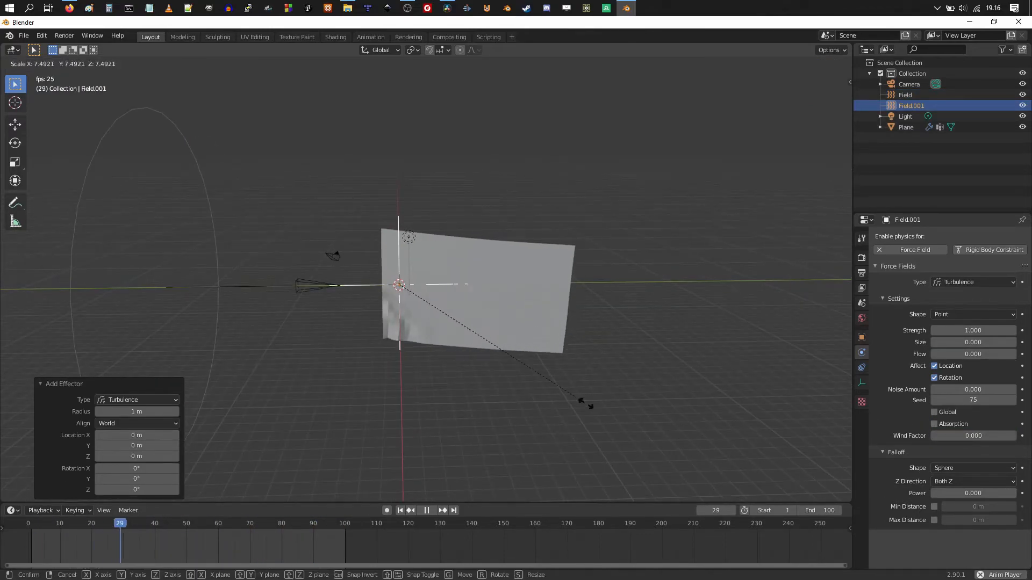
click(453, 333)
key(g)
click(528, 319)
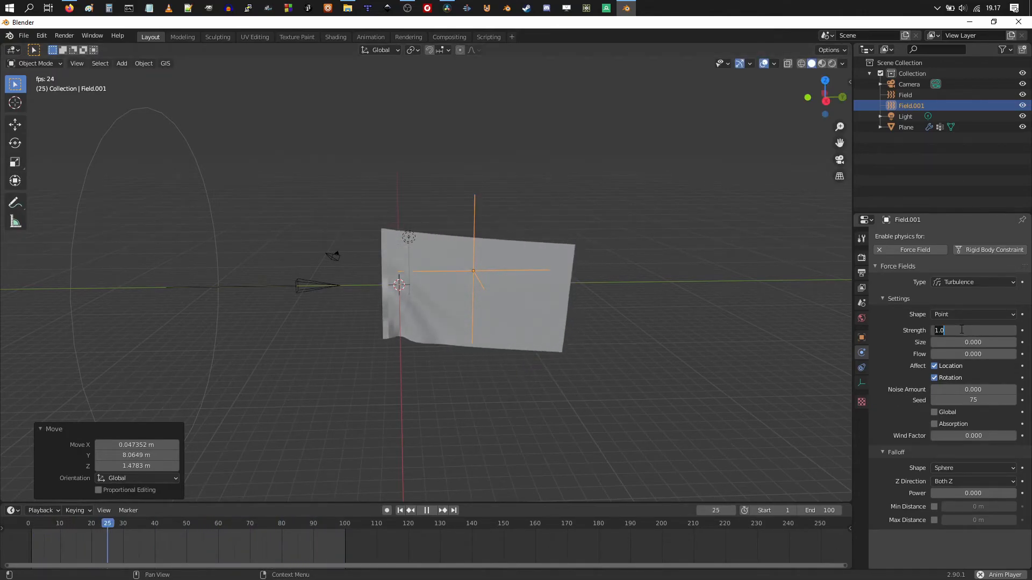
Set the turbulence field's Strength to 100 and move it down about 3.07 m on the cloth.
text(100)
key(Return)
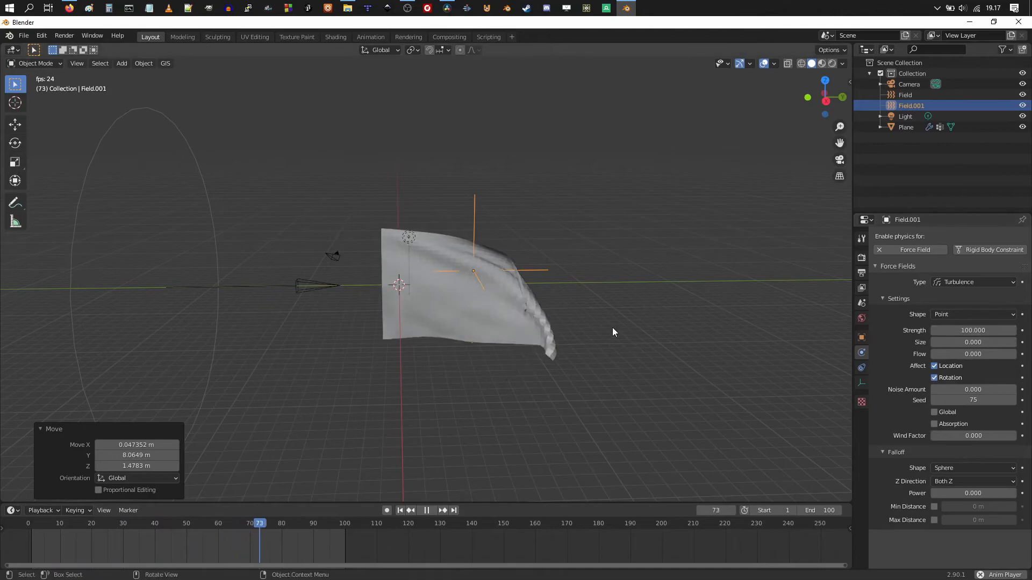
shift+middle_drag(550, 268, 535, 251)
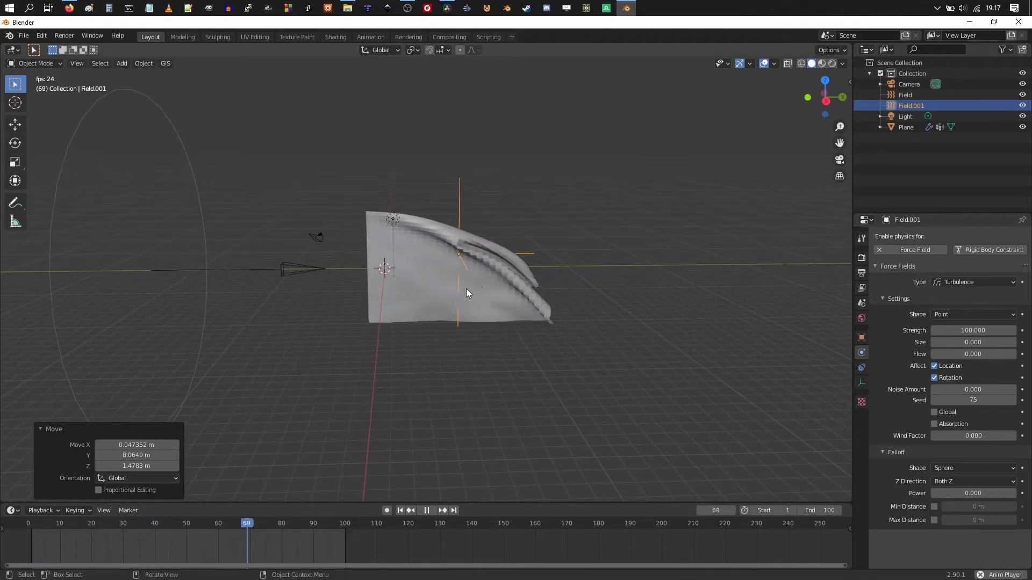
key(g)
click(518, 304)
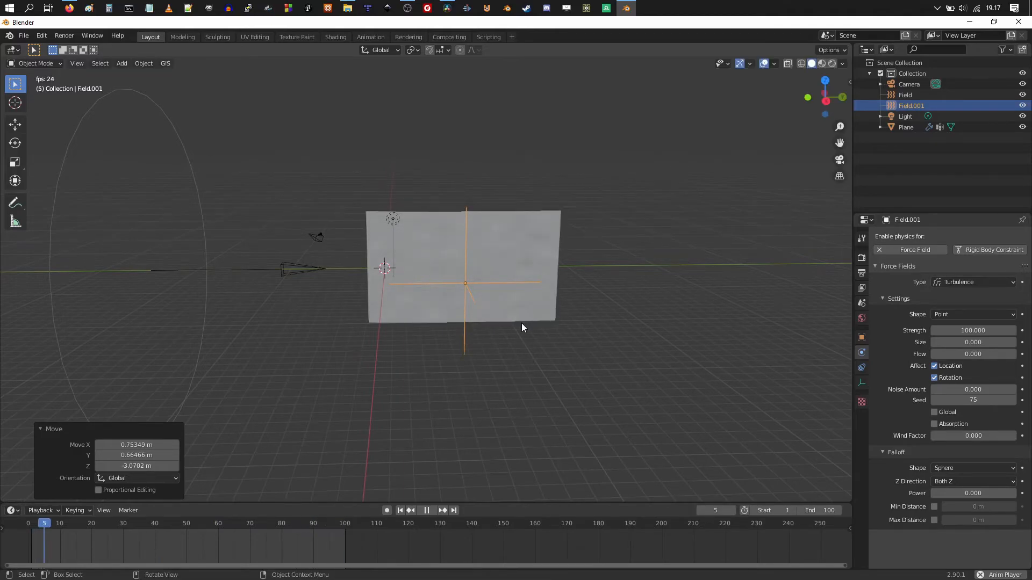
Select the cloth plane and apply smooth shading to it.
click(512, 256)
shift+middle_drag(553, 292, 323, 209)
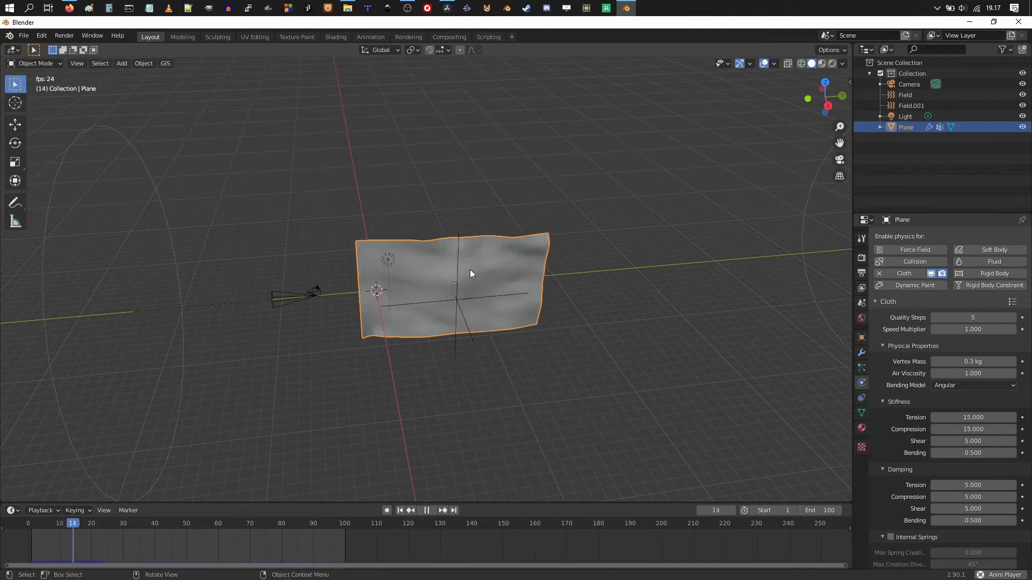
scroll(497, 301, up, 5)
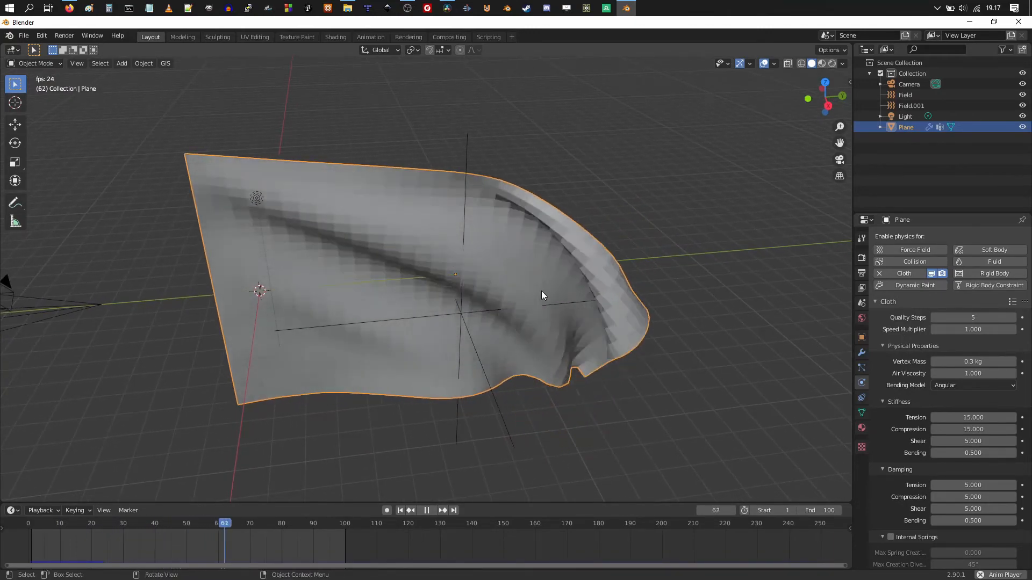
scroll(439, 321, down, 3)
middle_drag(435, 311, 485, 318)
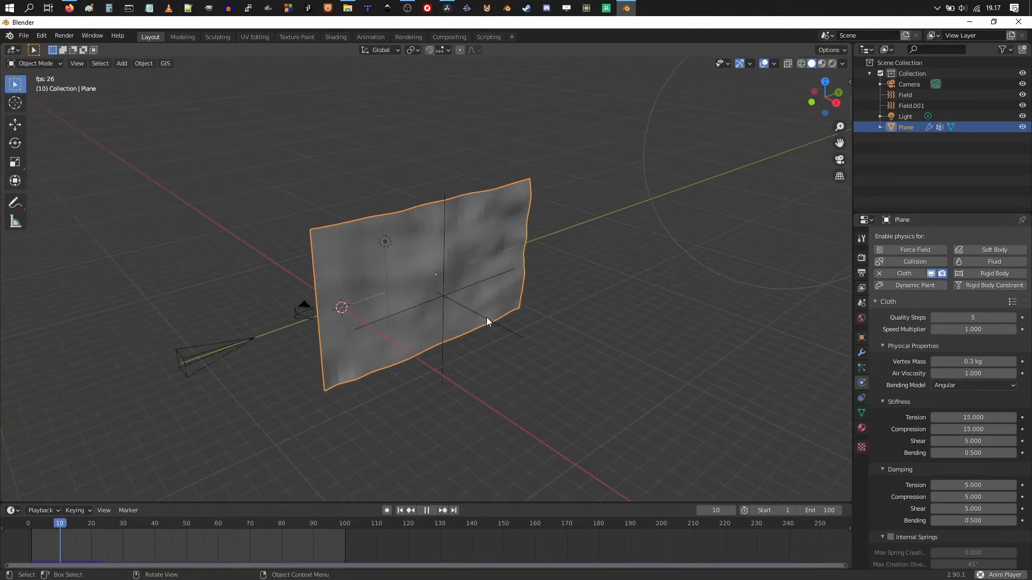
click(144, 63)
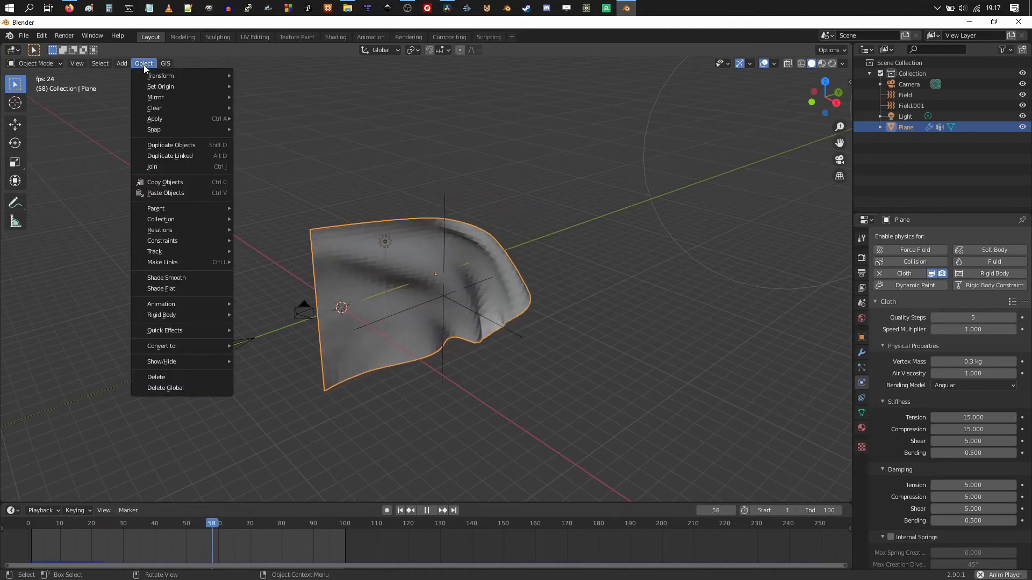
click(187, 279)
Set the cloth's Tension, Compression, Shear and Bending stiffness all to 0.
middle_drag(493, 305, 465, 270)
scroll(456, 287, up, 2)
scroll(417, 273, down, 3)
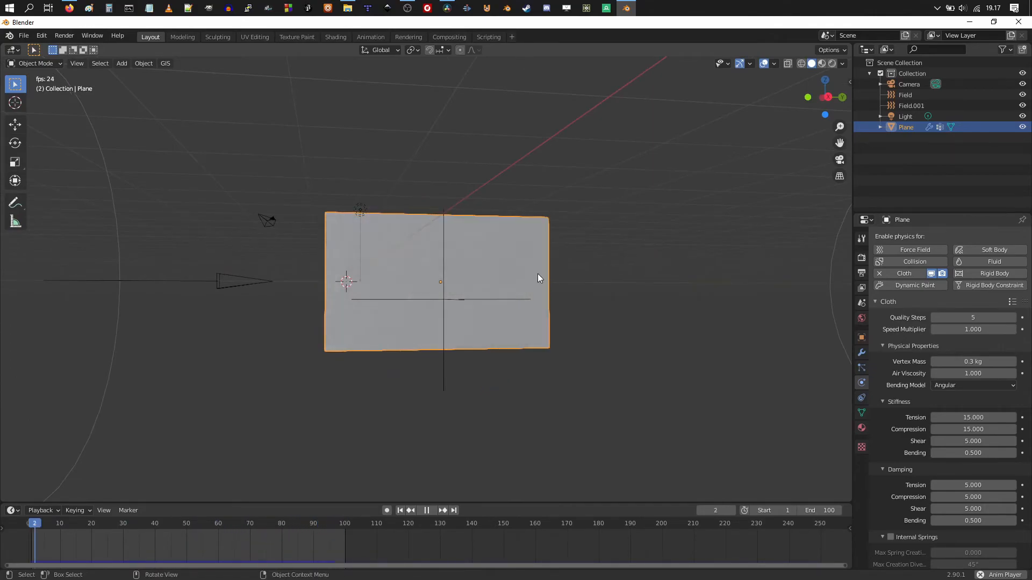
middle_drag(531, 277, 570, 310)
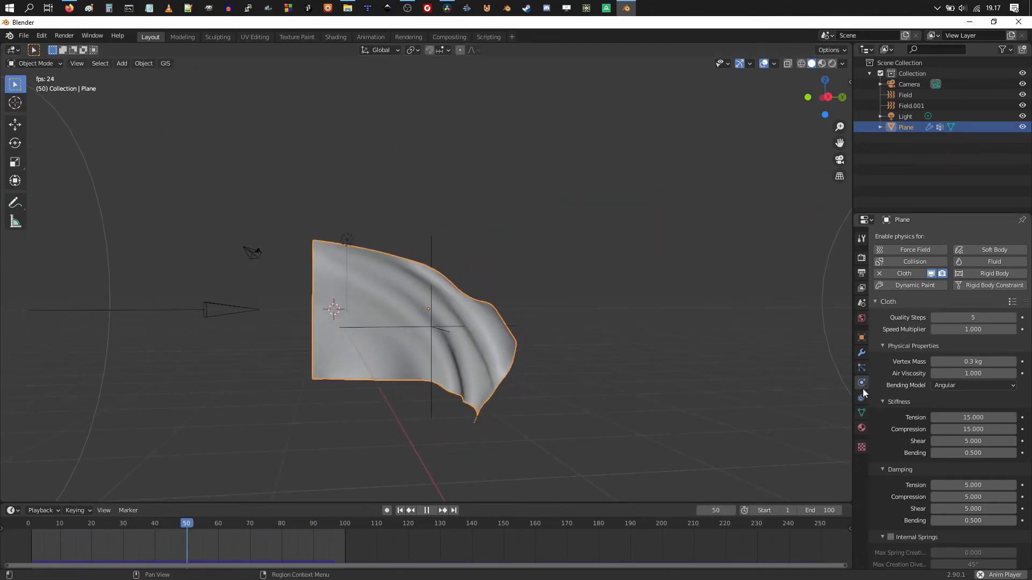
drag(969, 417, 908, 429)
drag(968, 440, 937, 453)
middle_drag(660, 413, 590, 408)
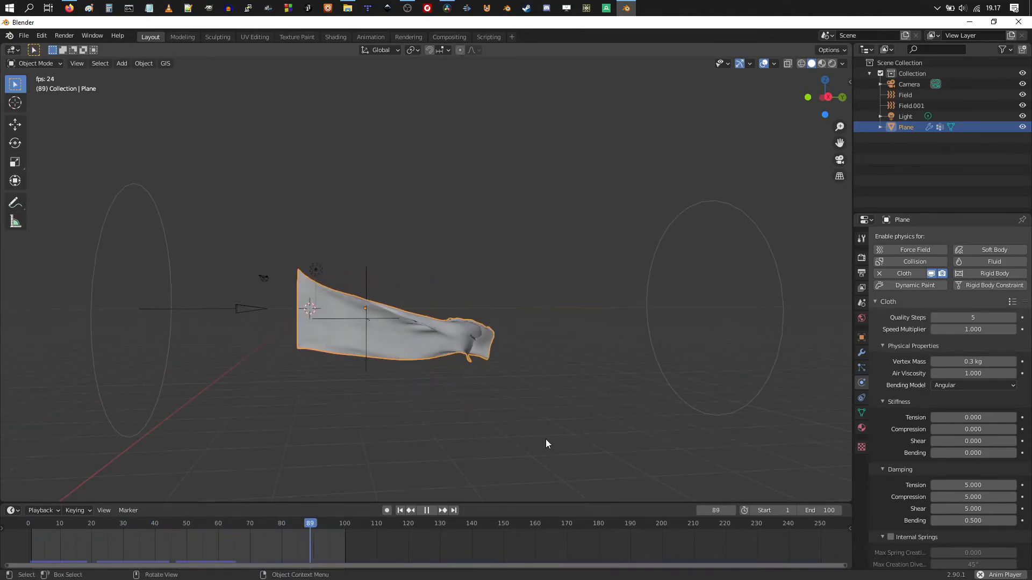
Extend the timeline's end frame to 200.
click(812, 510)
text(200)
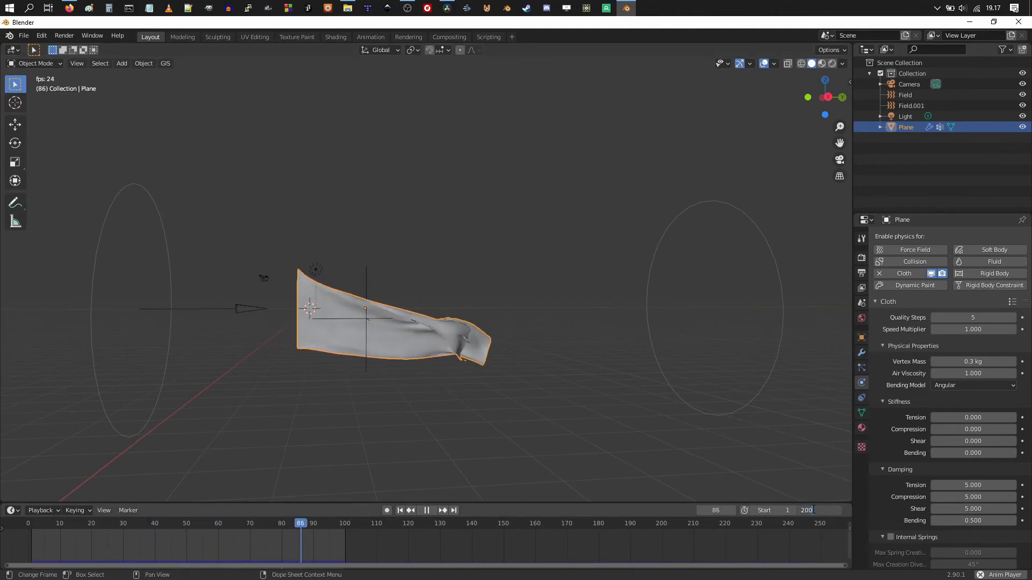
key(Return)
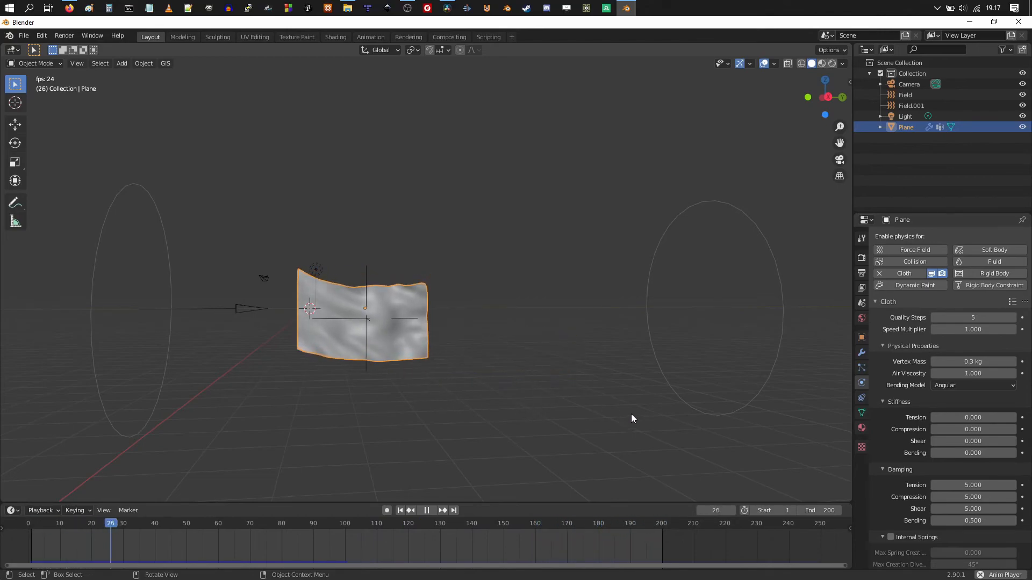
Set the cloth's Tension, Compression, Shear and Bending damping all to 0 and inspect the simulation.
drag(979, 485, 935, 521)
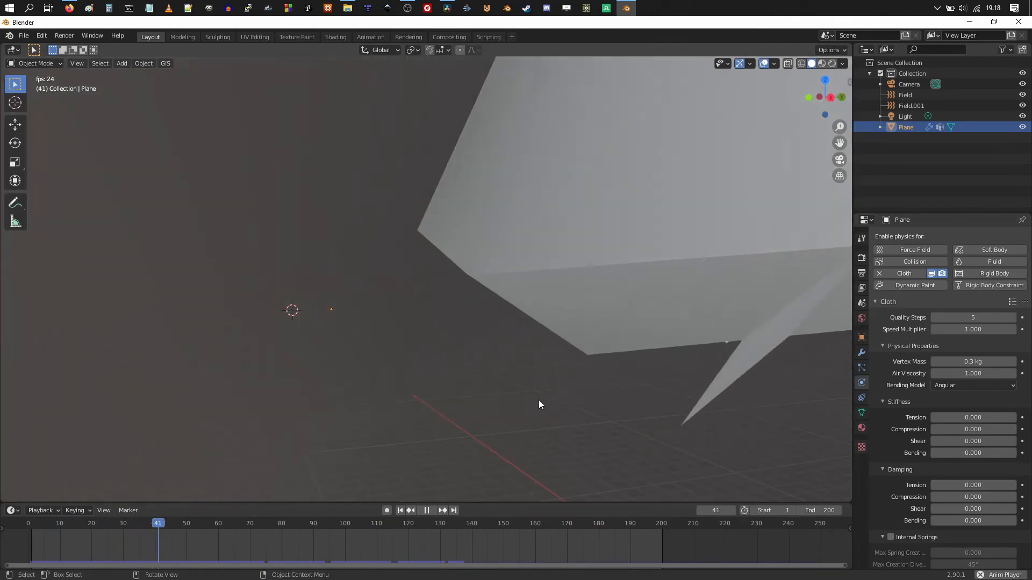
middle_drag(538, 400, 642, 418)
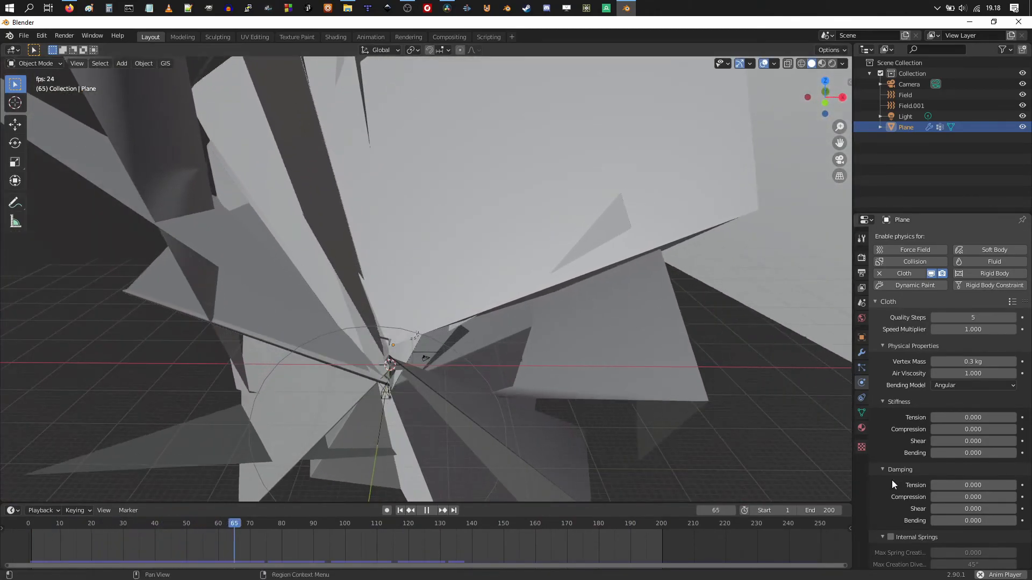
Set the cloth's damping to Tension 0.6, Compression 0.5, Shear 0.7 and Bending 0.3.
drag(966, 486, 1004, 509)
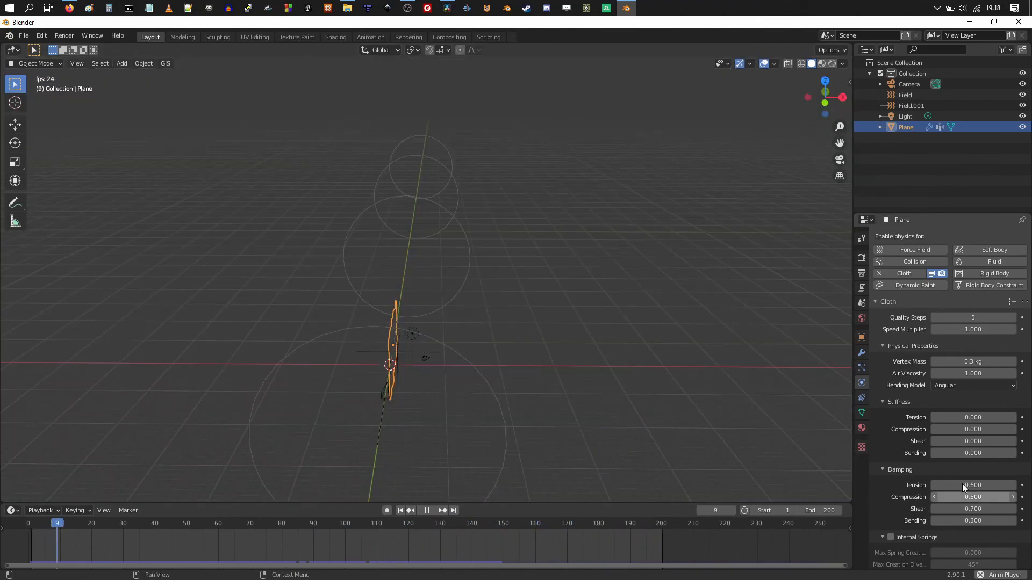
scroll(960, 513, down, 10)
scroll(960, 514, up, 5)
middle_drag(699, 376, 602, 359)
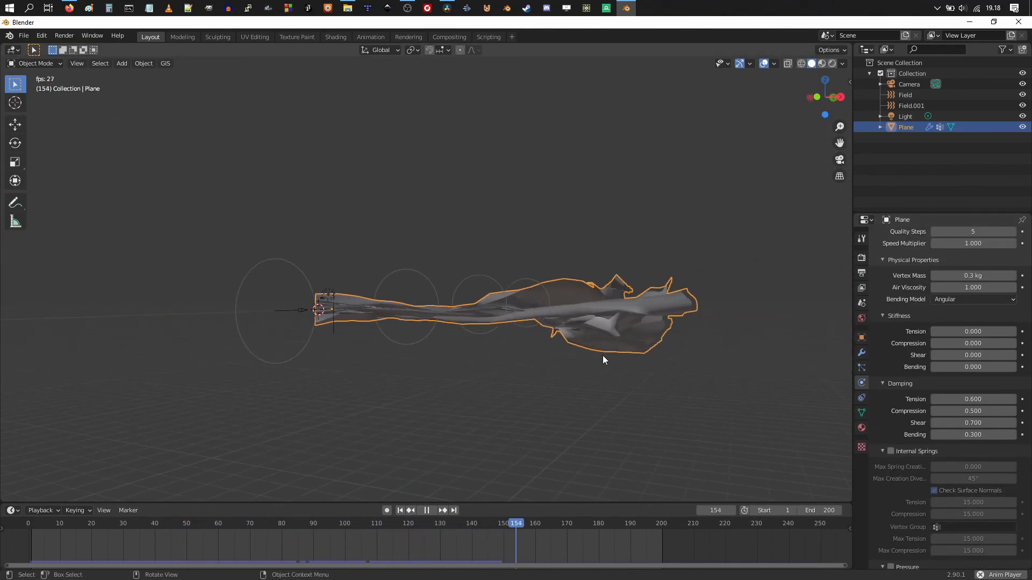